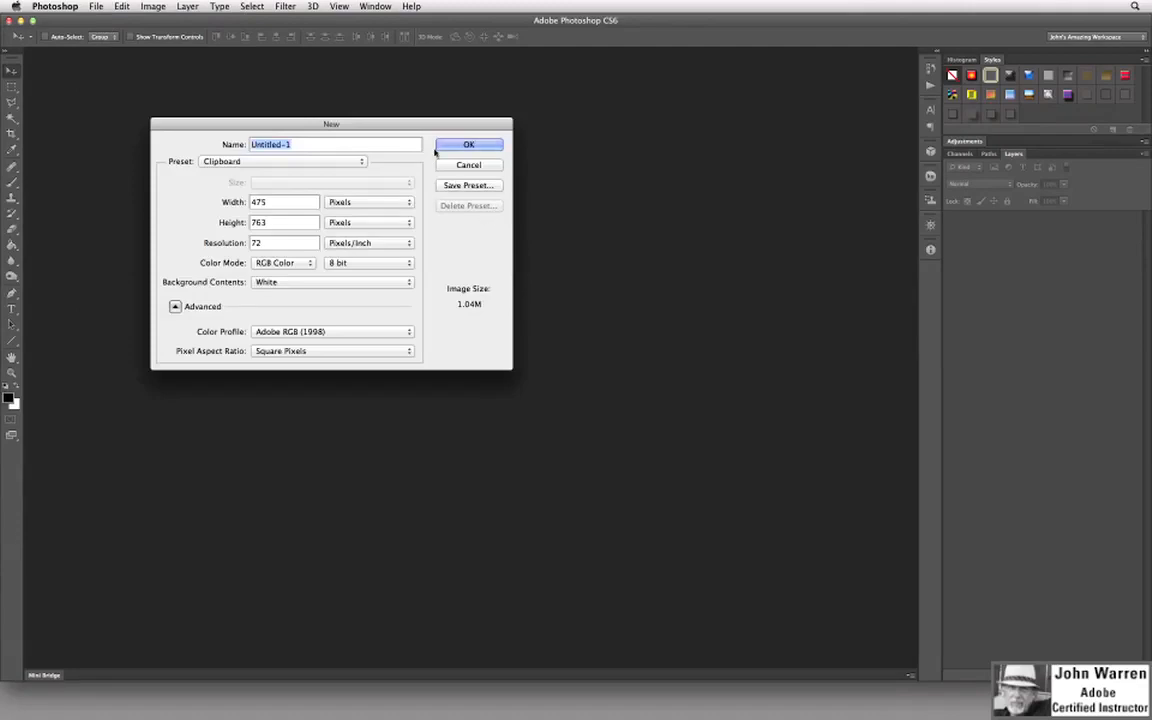
- Create a new document named celebration-graphic from the Default Photoshop Size preset, with the resolution set to 300 pixels/inch
drag(438, 122, 540, 122)
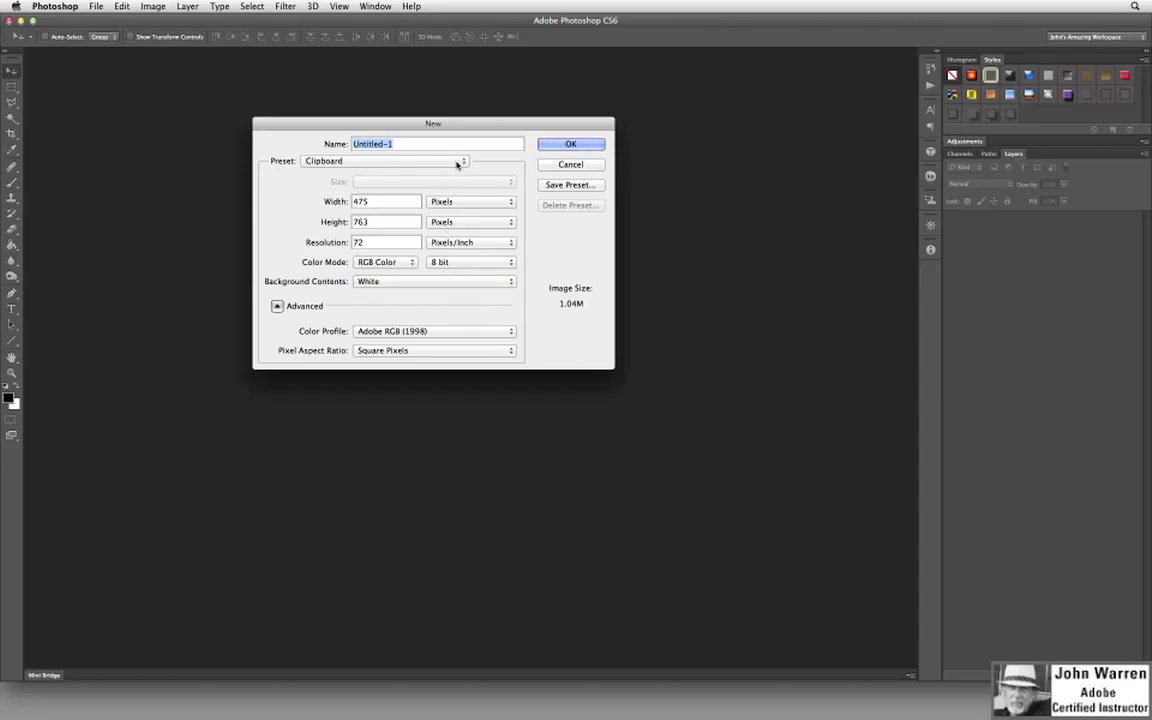
click(456, 163)
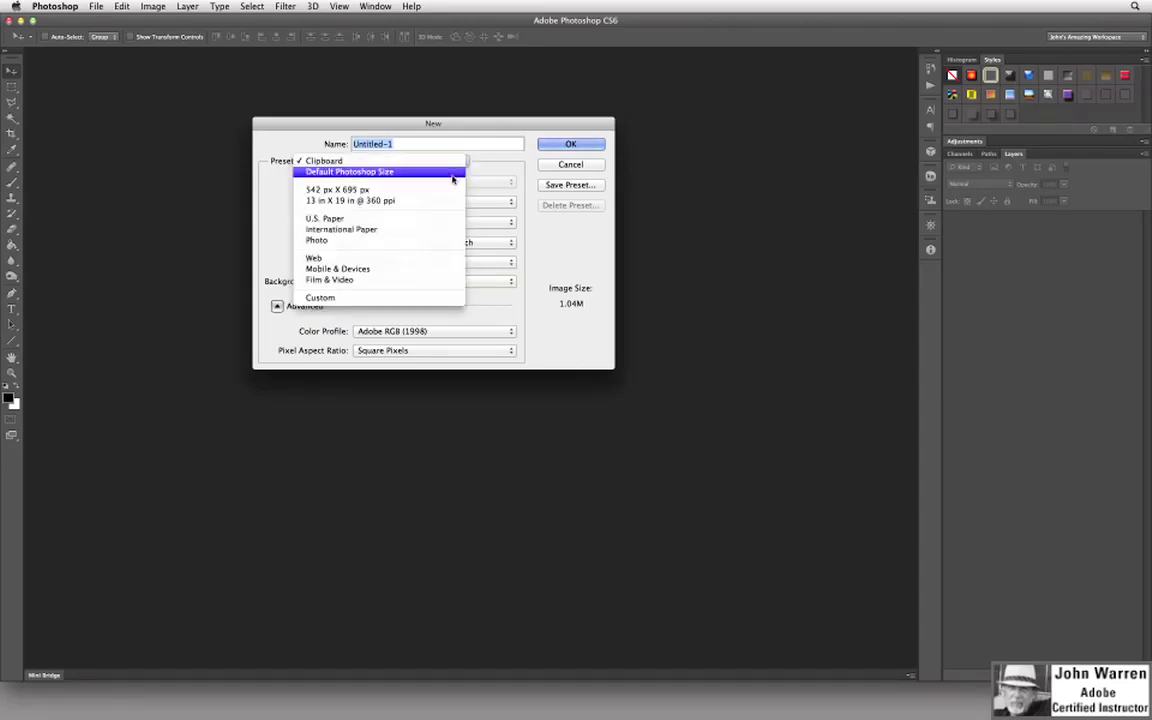
click(316, 171)
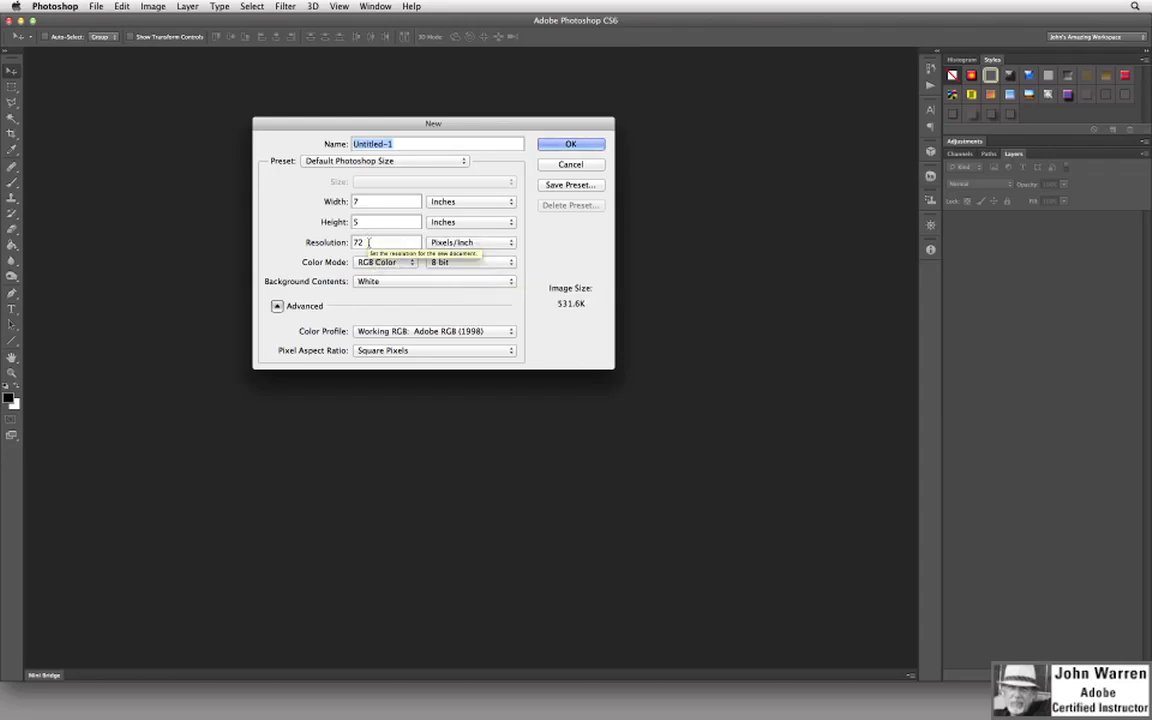
click(327, 242)
text(300)
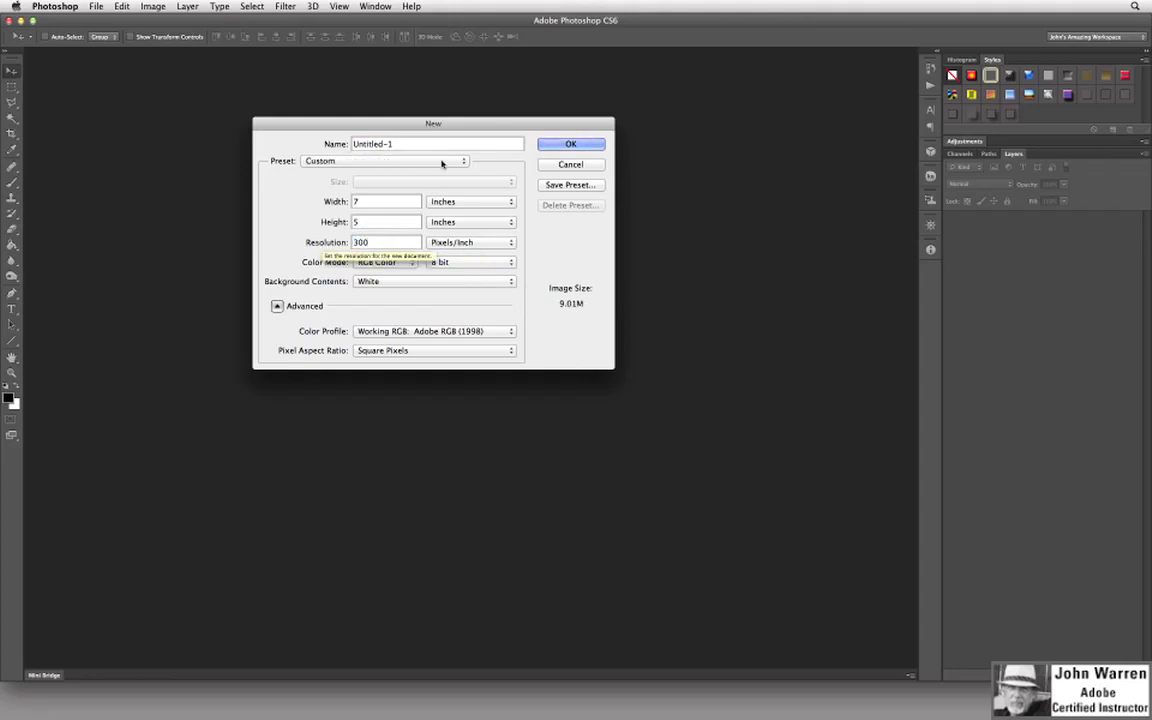
click(332, 144)
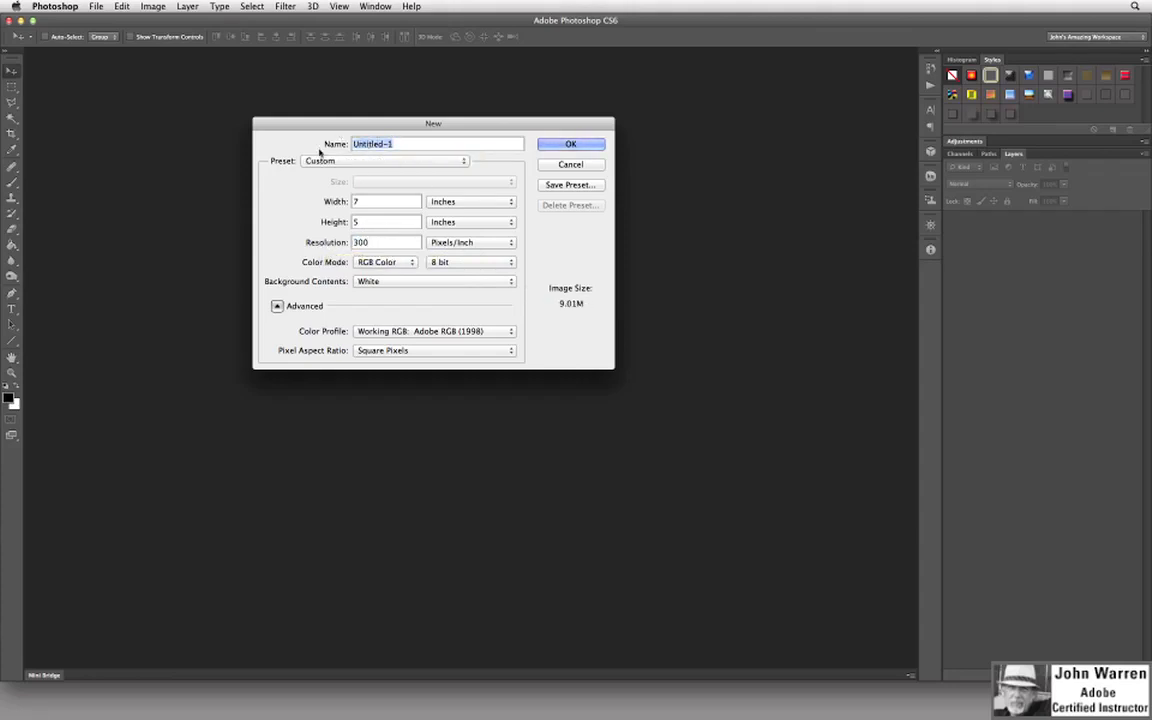
text(celebration-graphic)
click(571, 144)
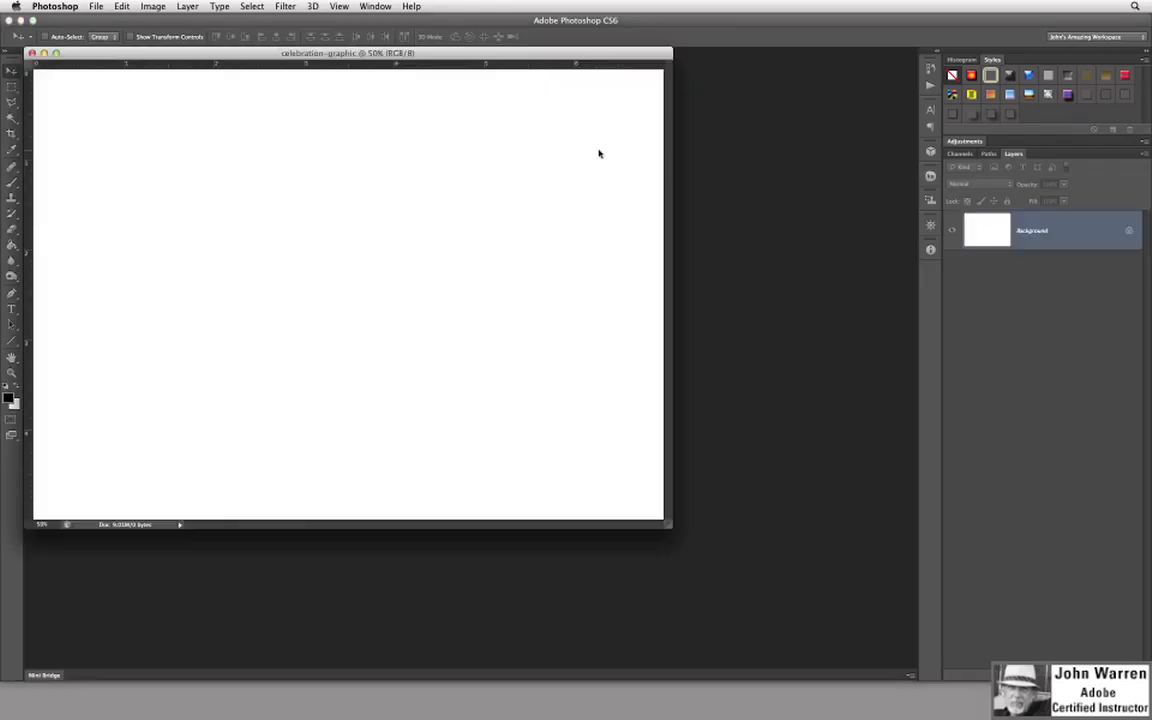
drag(388, 53, 530, 95)
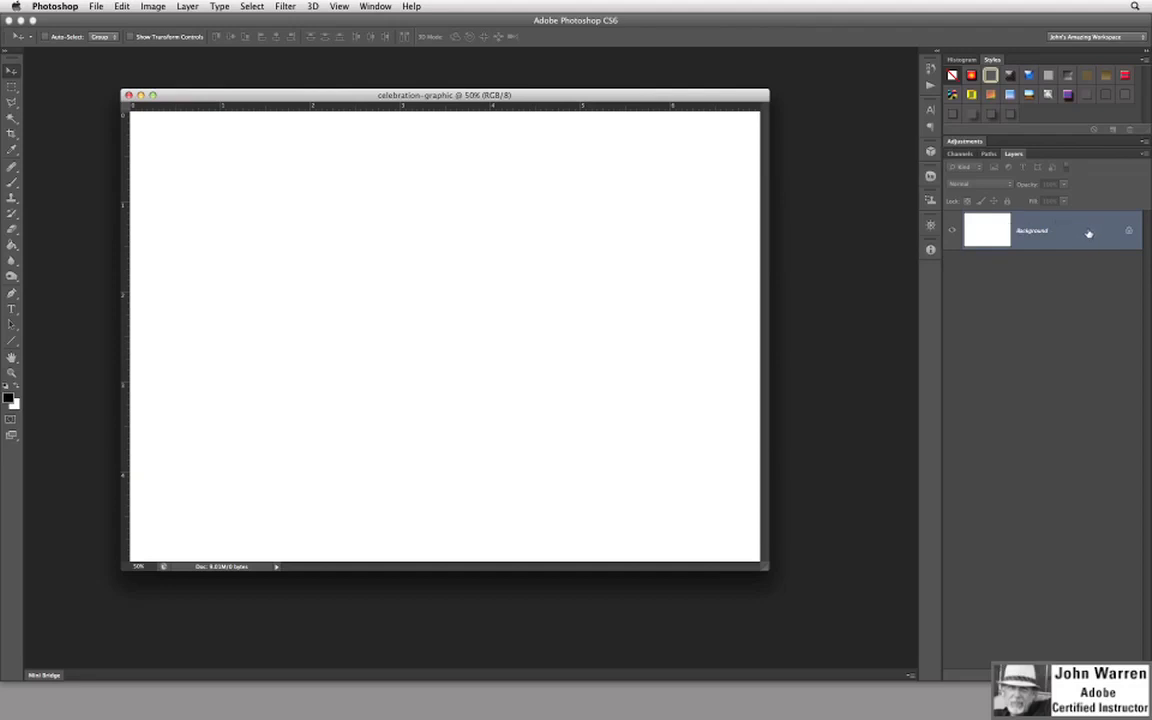
- Convert the Background into a regular layer with the default settings and undo the conversion
double_click(981, 213)
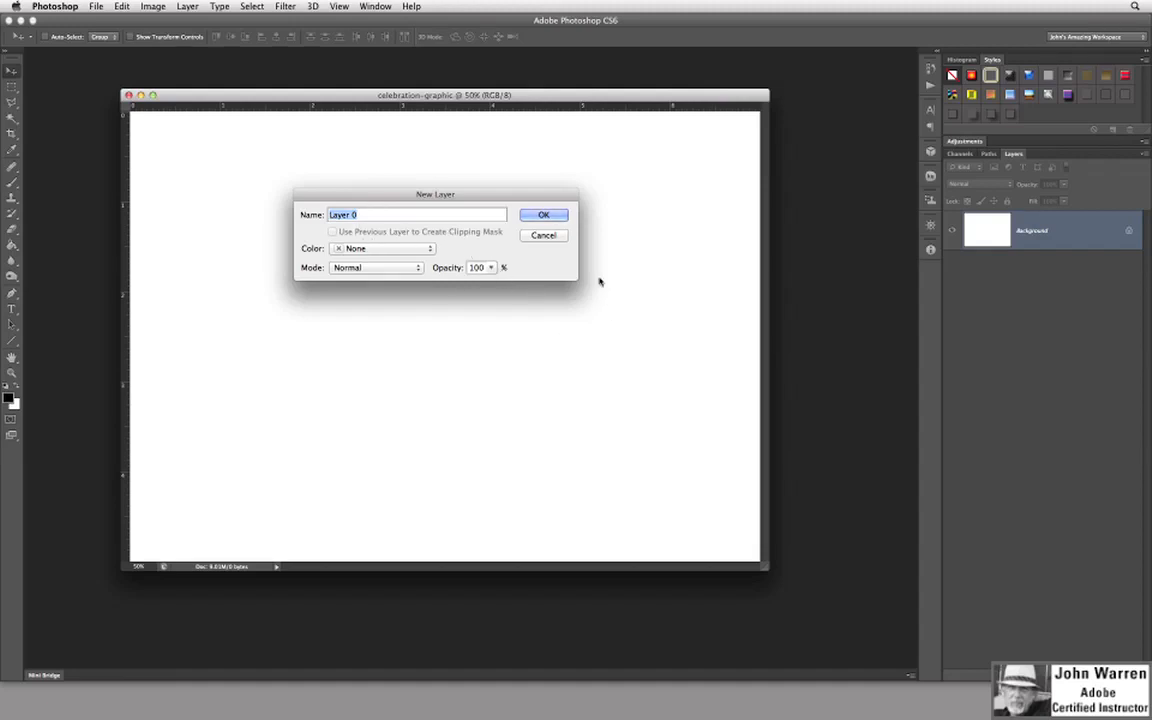
click(548, 216)
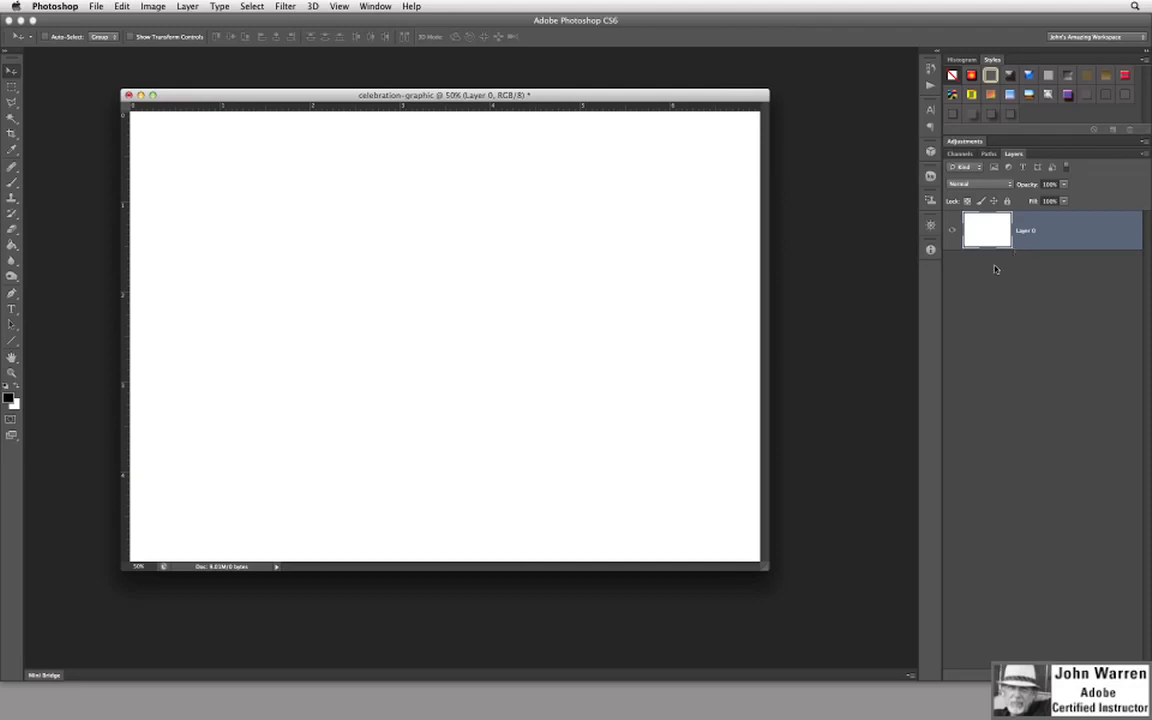
click(121, 7)
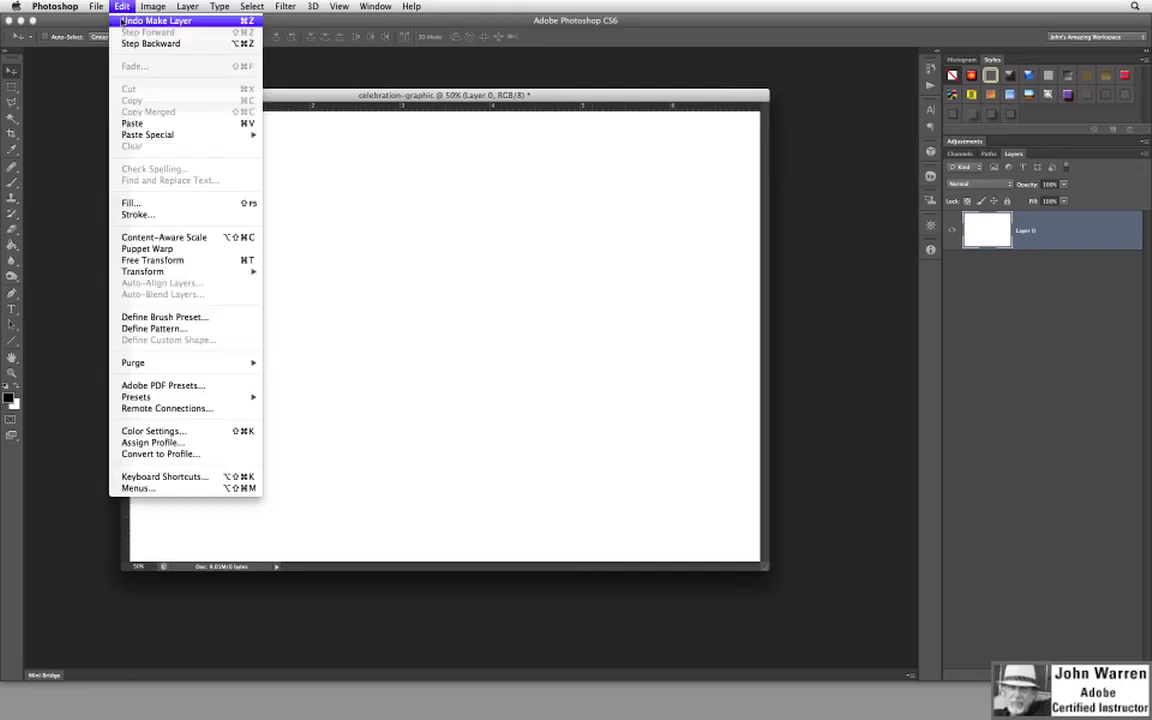
click(228, 22)
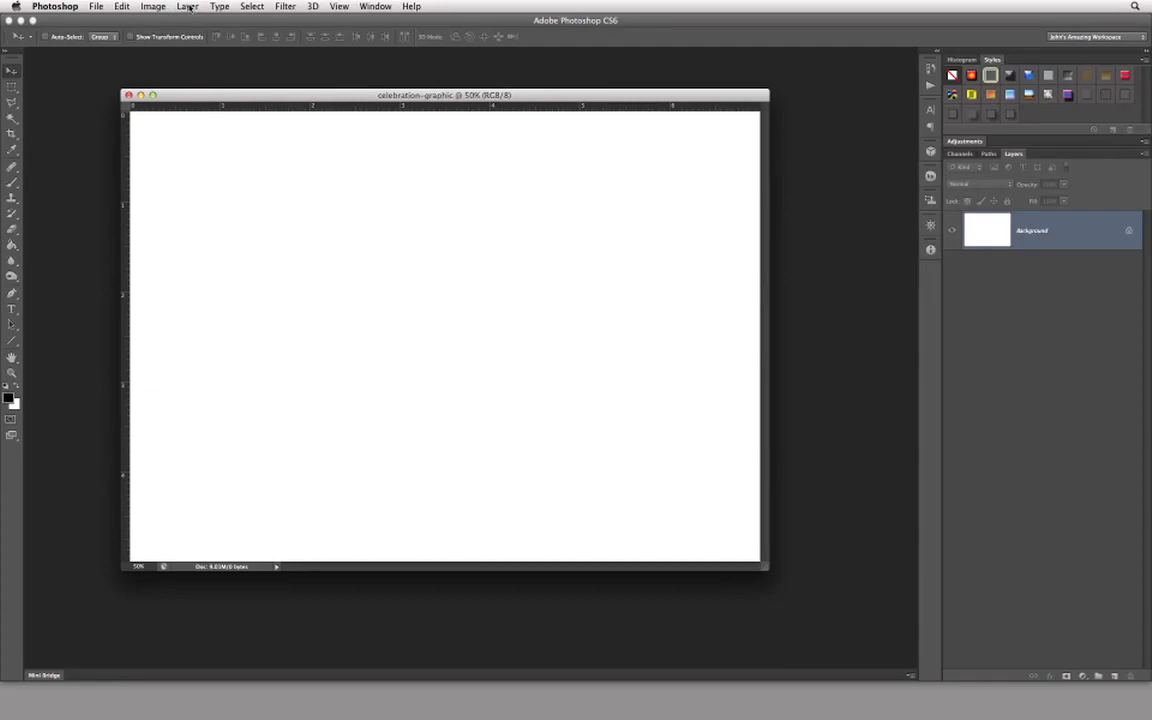
click(188, 7)
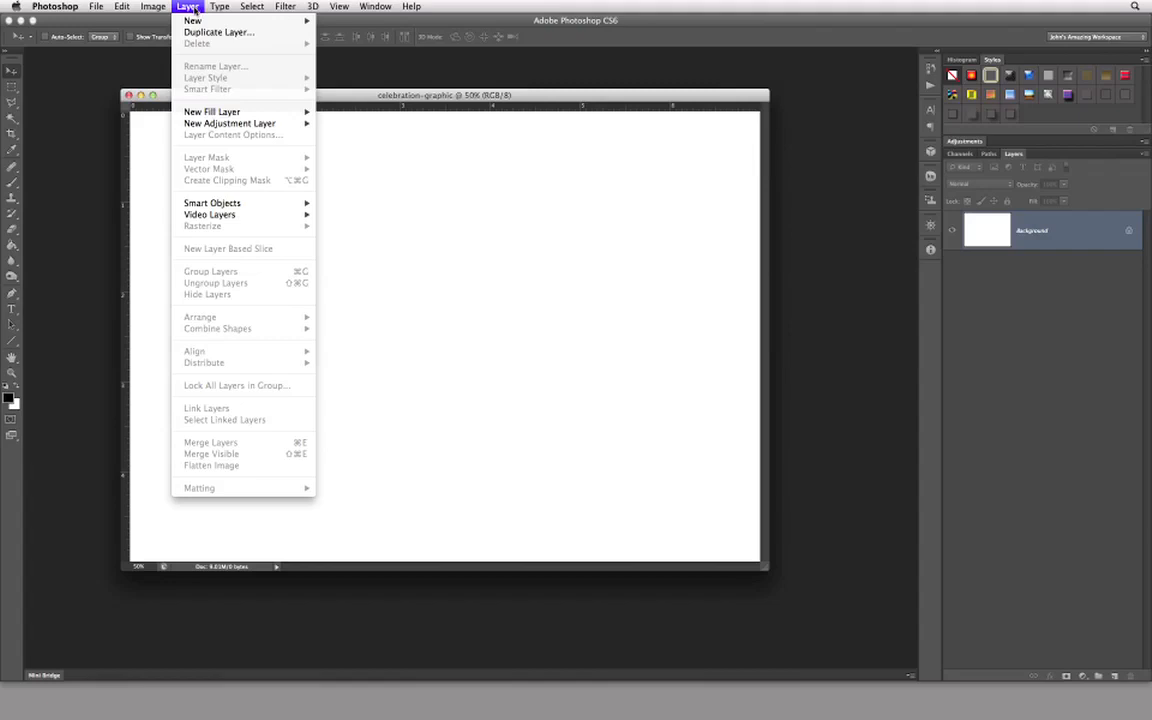
mouse_move(214, 20)
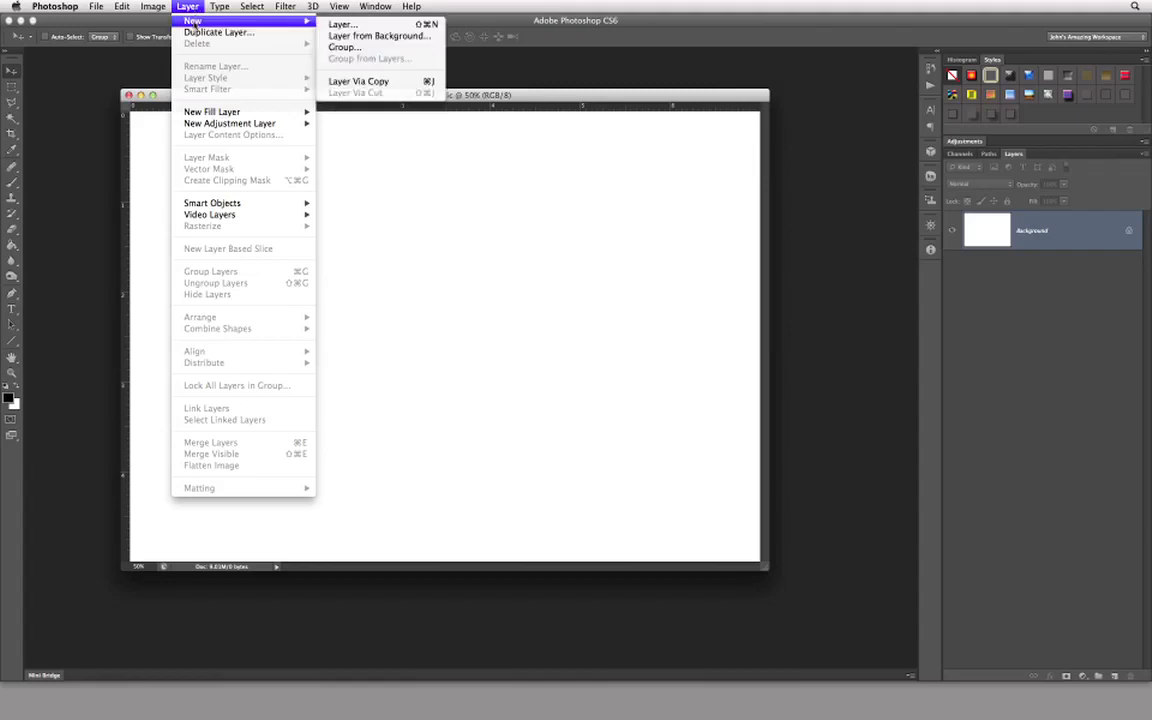
click(388, 30)
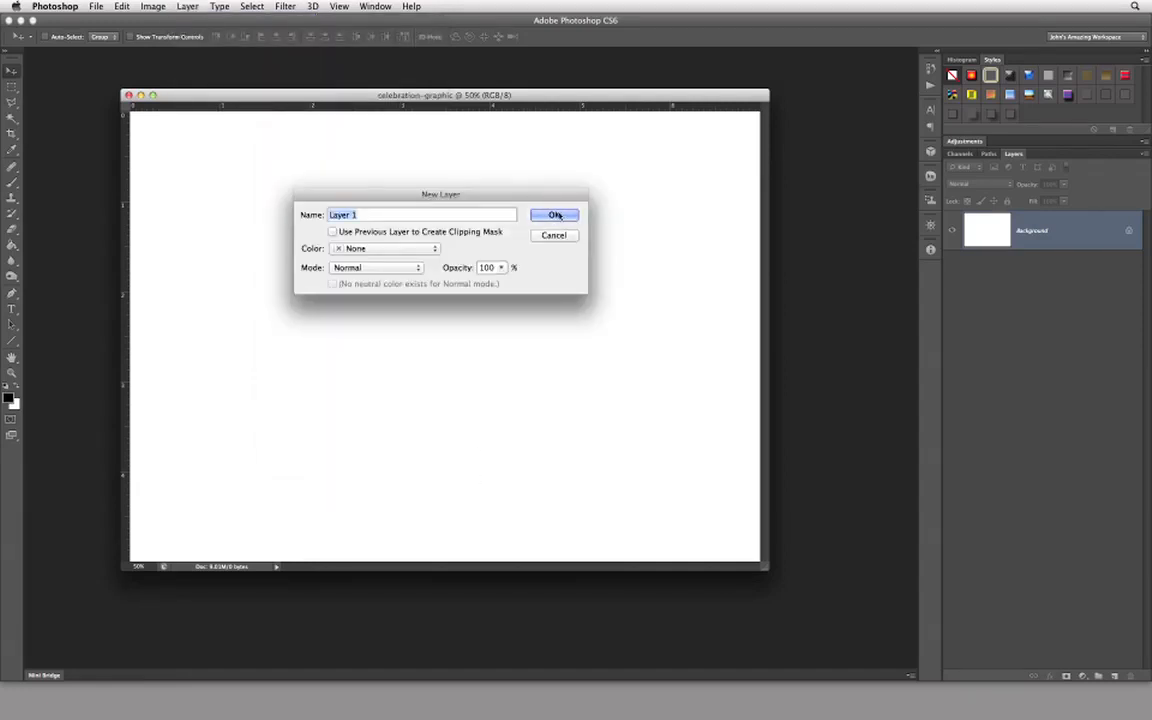
click(555, 236)
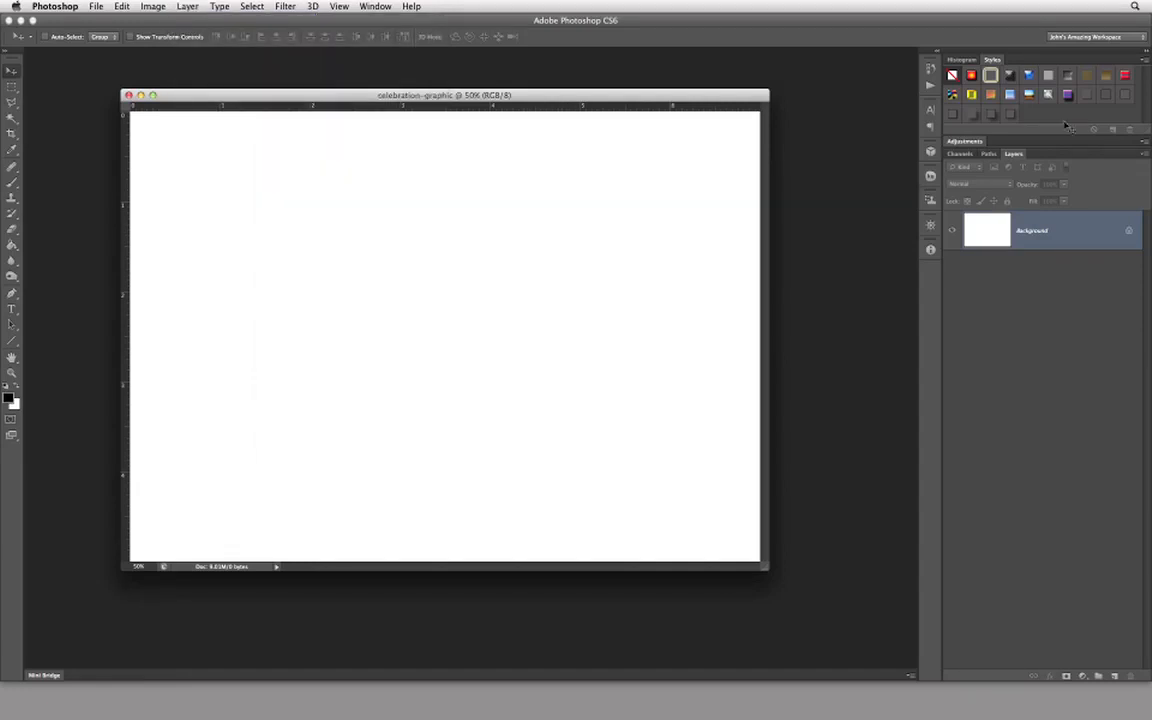
- Add a new empty layer with the default name and settings above the Background, and delete it
click(1145, 156)
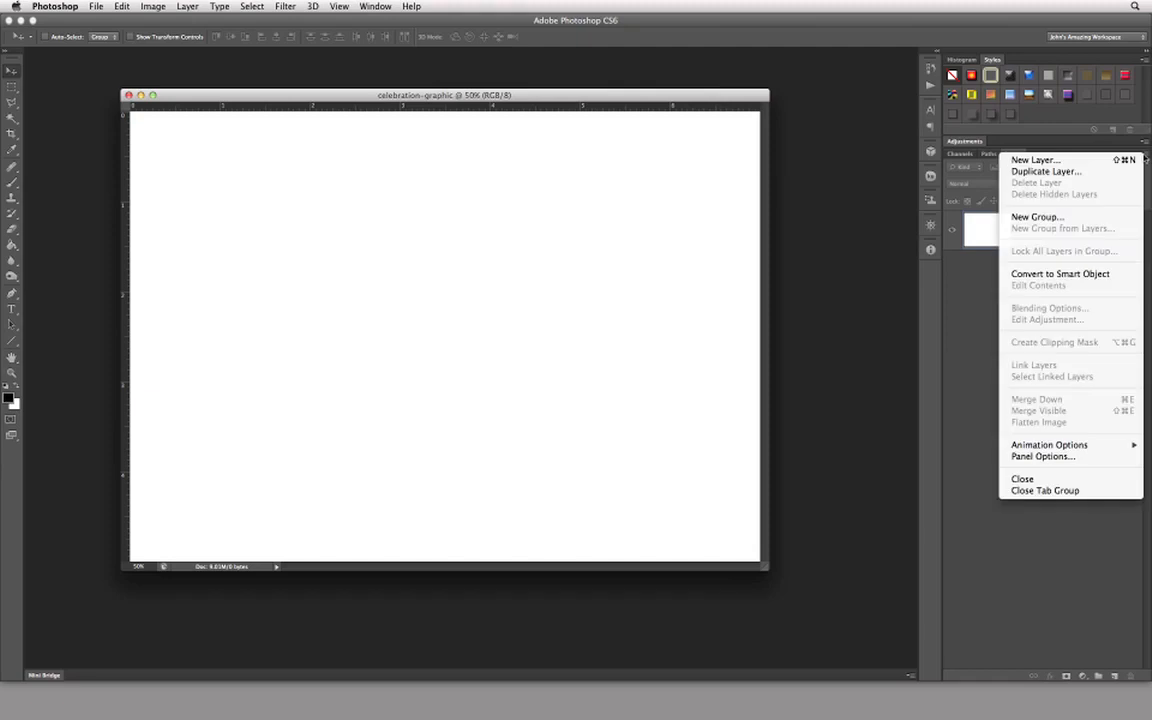
click(1077, 165)
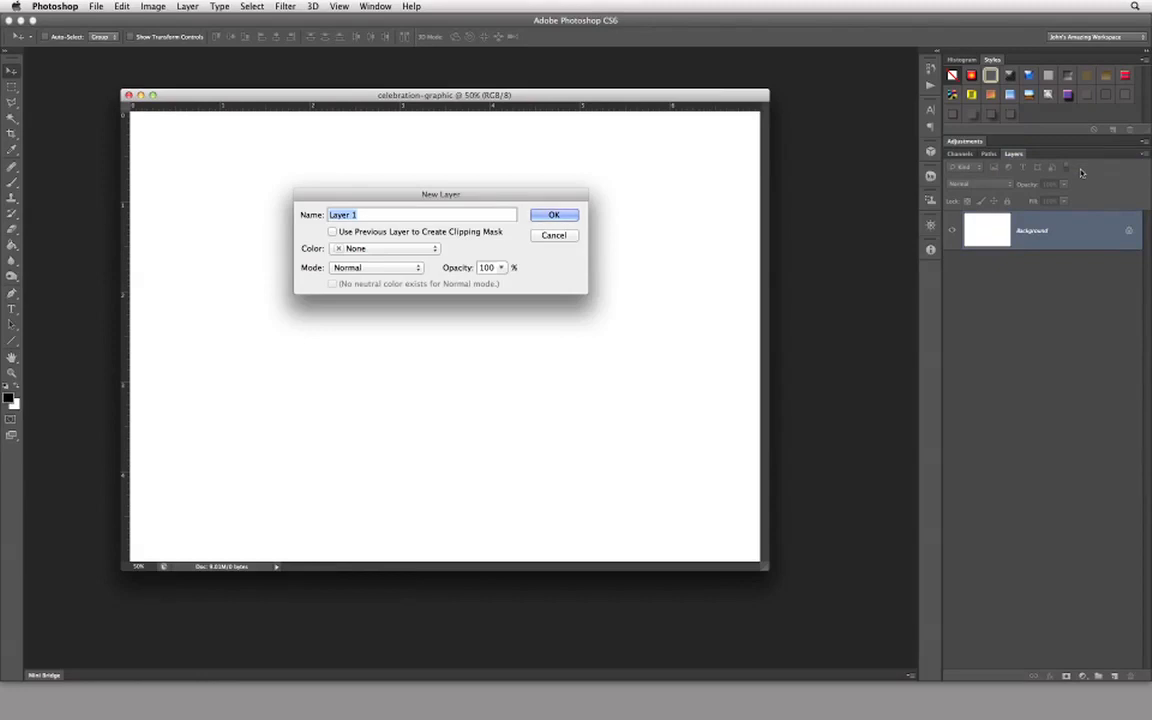
click(549, 216)
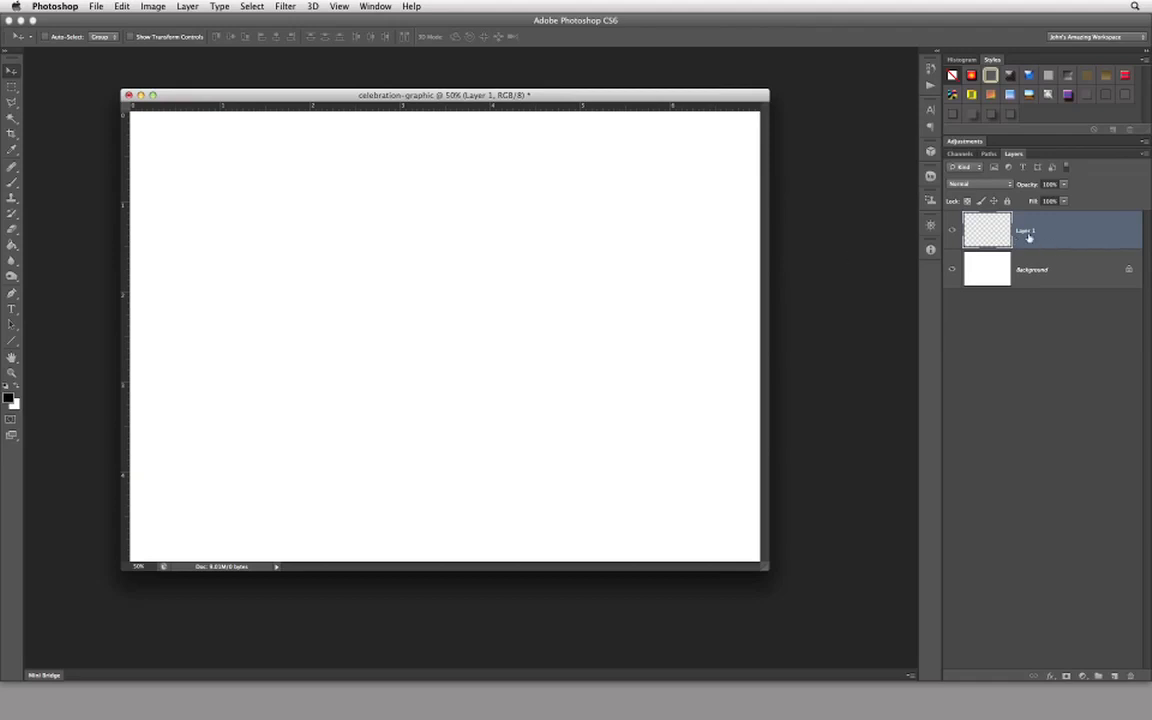
key(Delete)
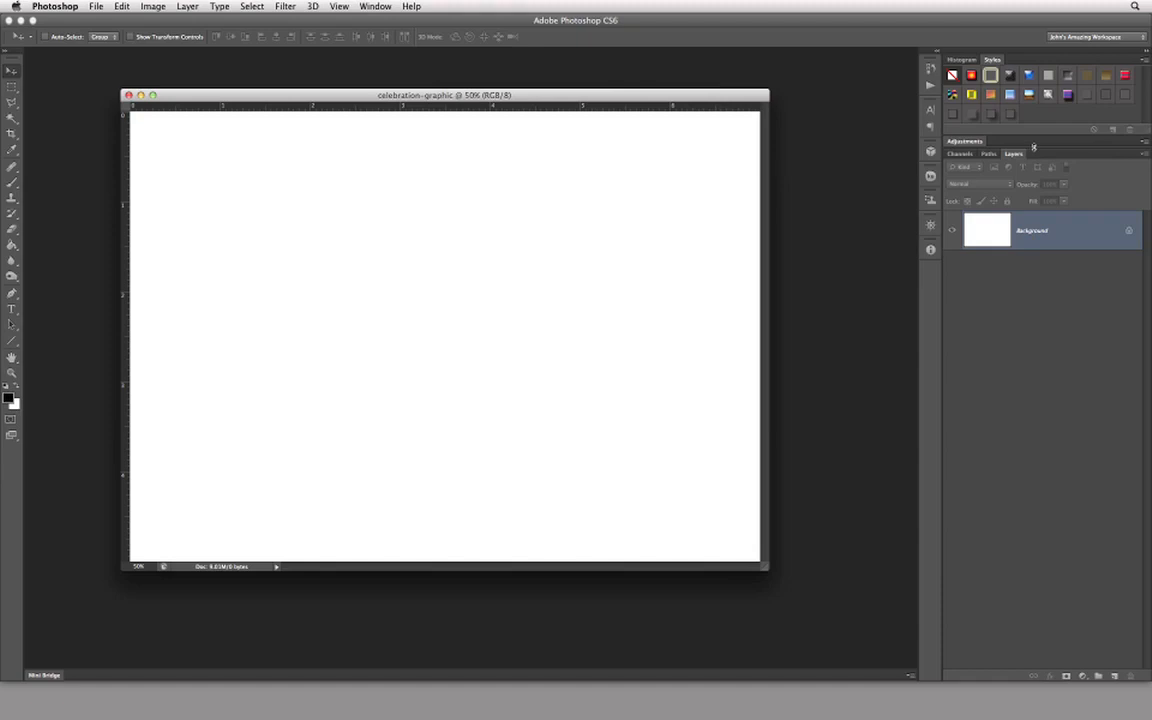
- Duplicate the Background layer as Background copy, keeping celebration-graphic as the destination document
right_click(1073, 236)
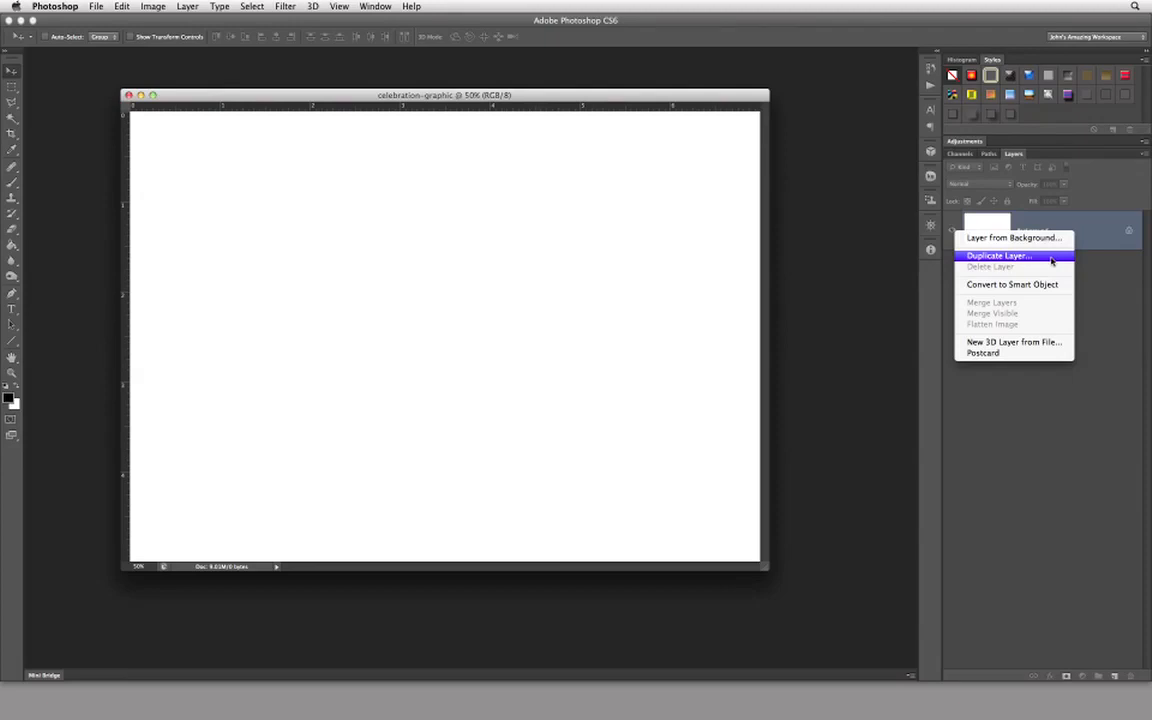
click(1050, 258)
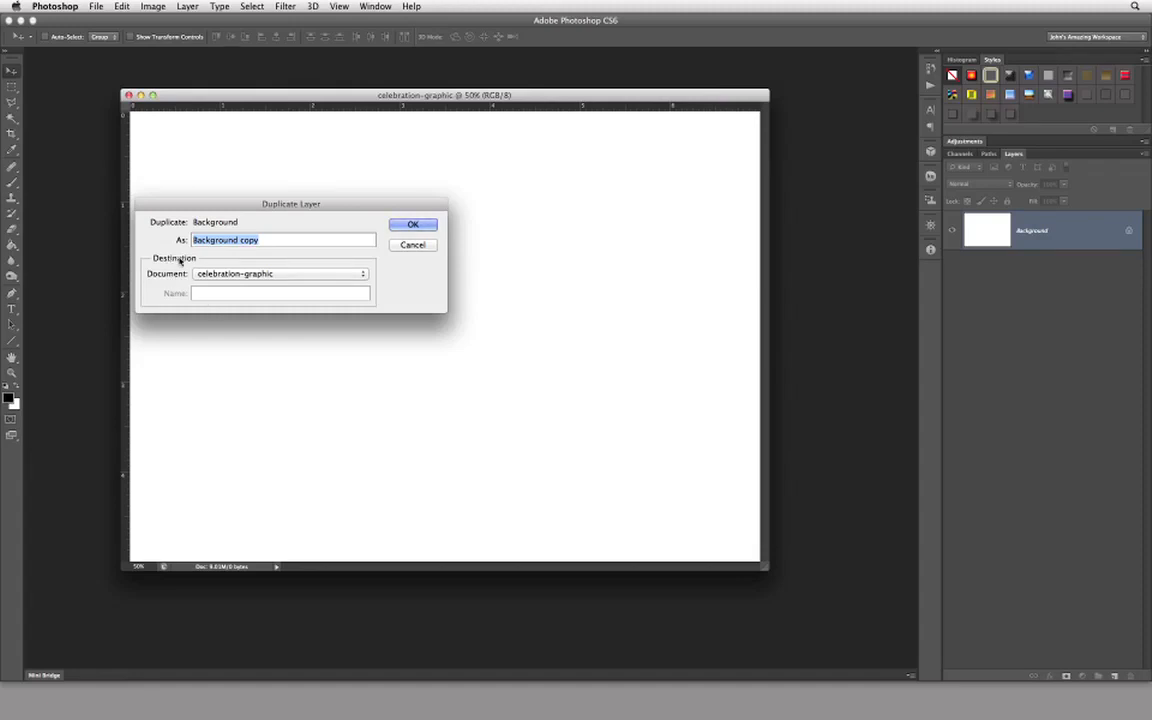
click(336, 277)
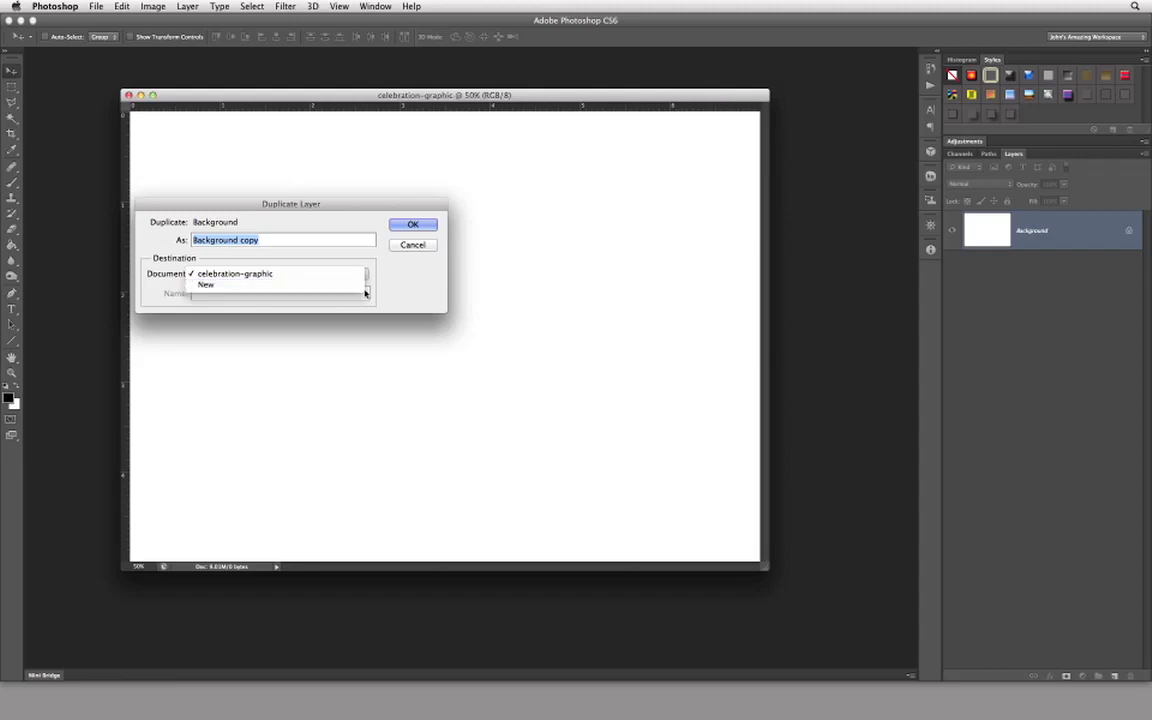
click(520, 278)
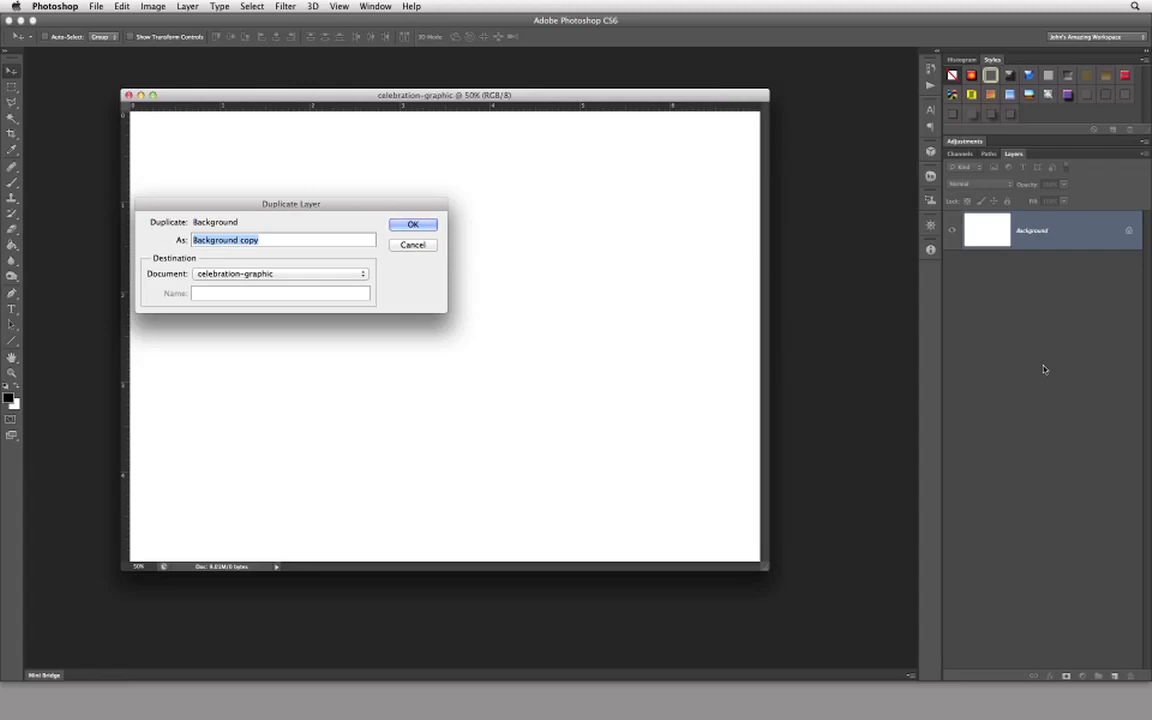
click(432, 231)
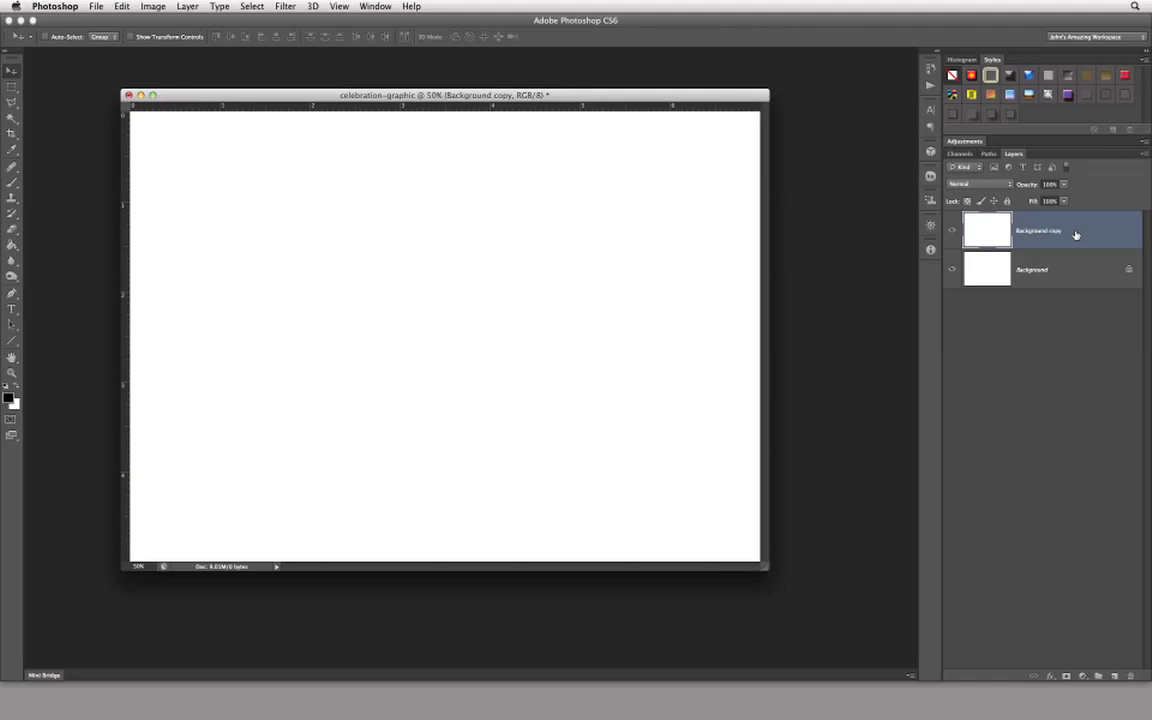
- Delete the Background copy layer, undo that deletion, and remove the layer again
key(Delete)
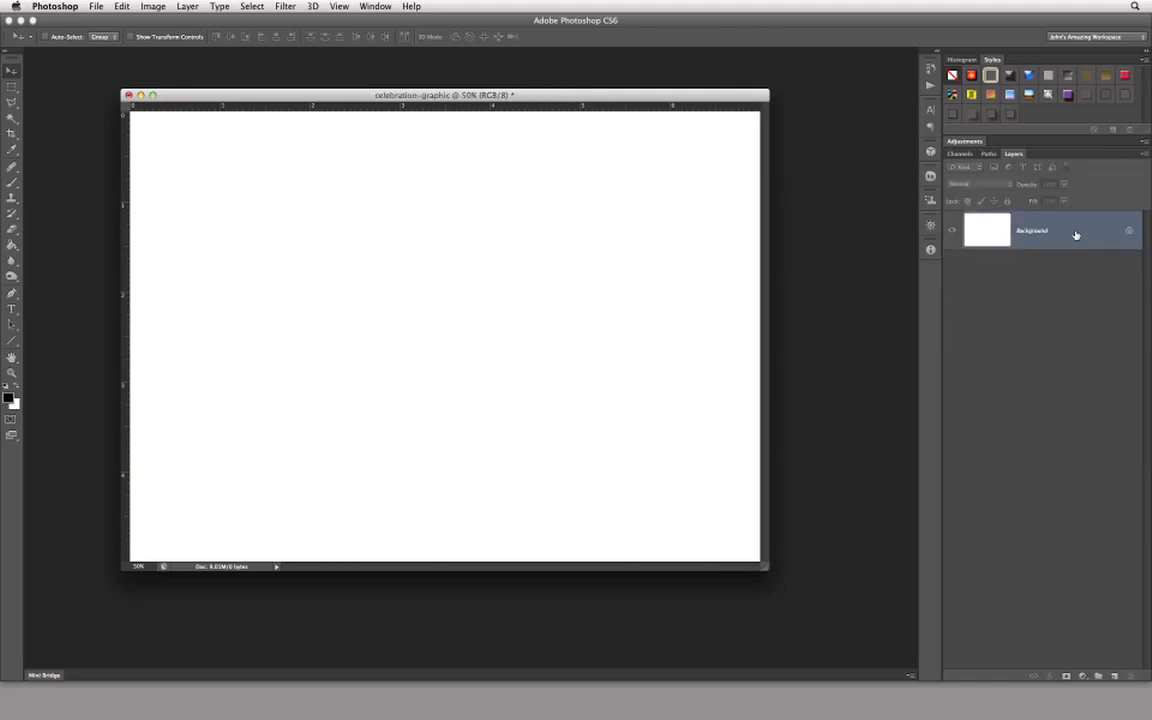
key(super+z)
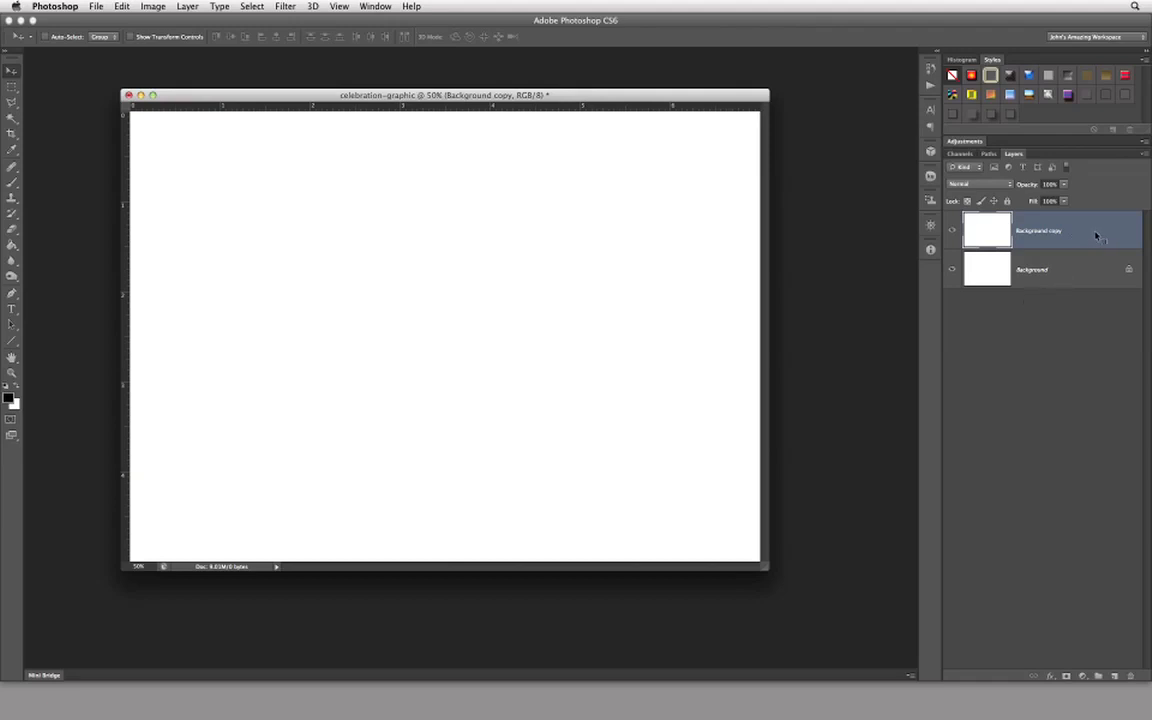
right_click(1097, 236)
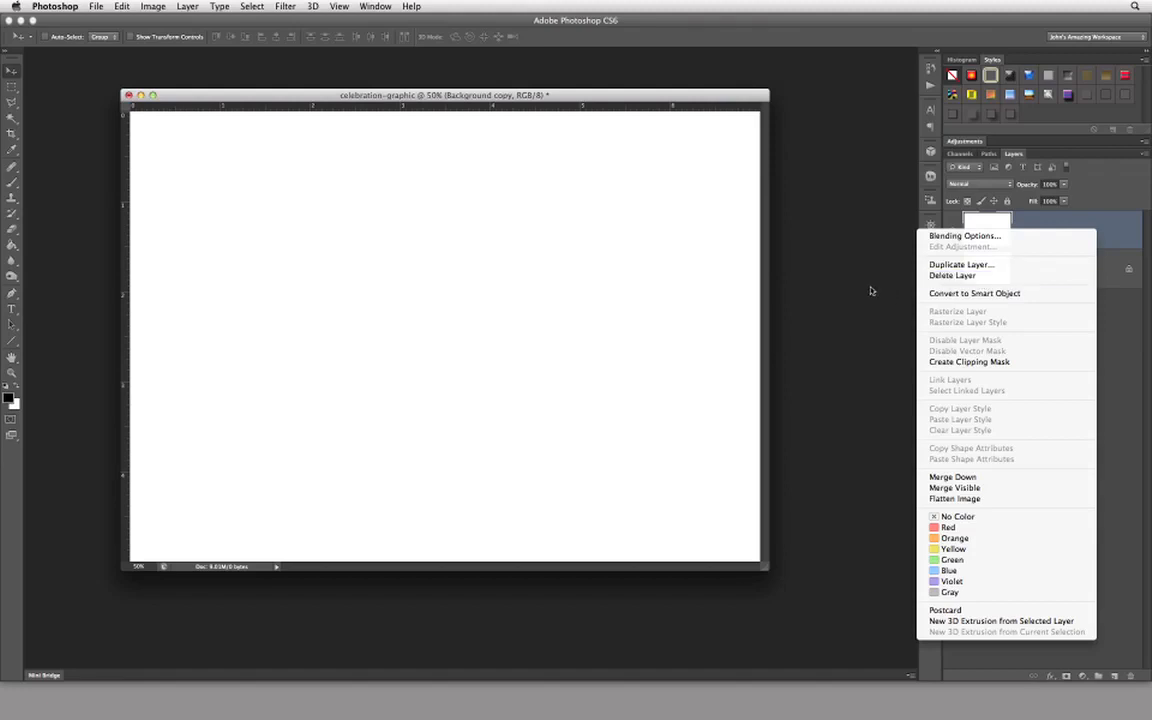
click(788, 262)
drag(1100, 233, 1128, 677)
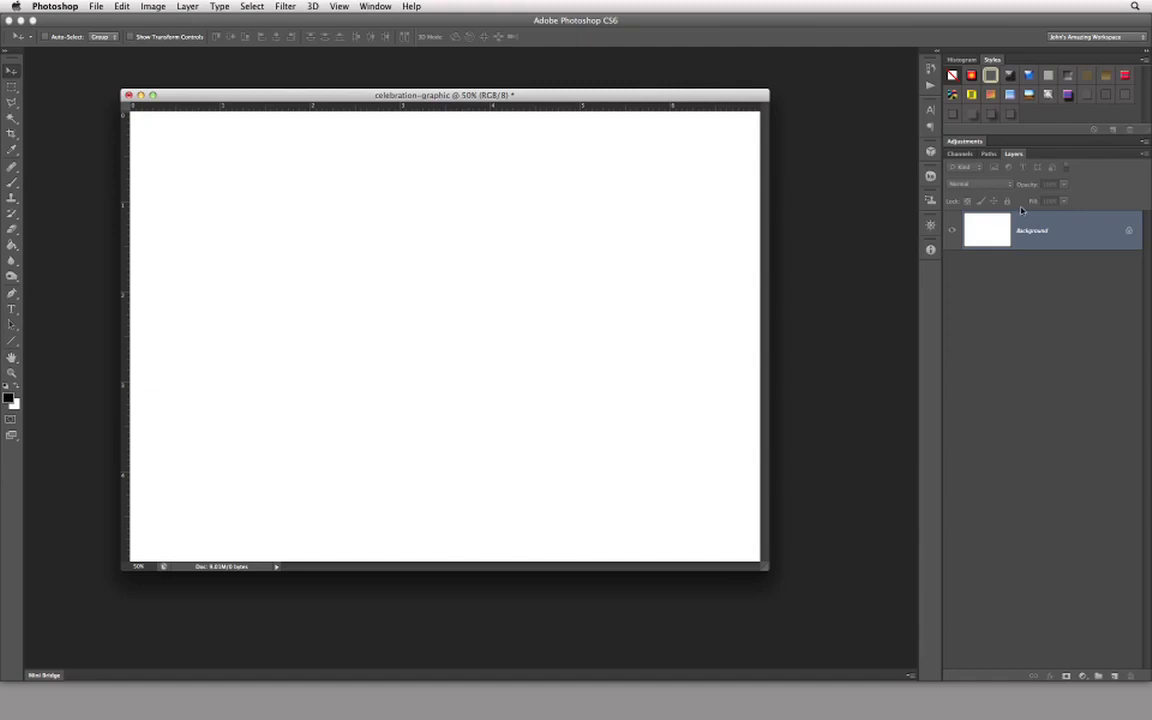
- Create a new empty layer named "paint swirls" above the Background and duplicate it
click(178, 6)
mouse_move(176, 20)
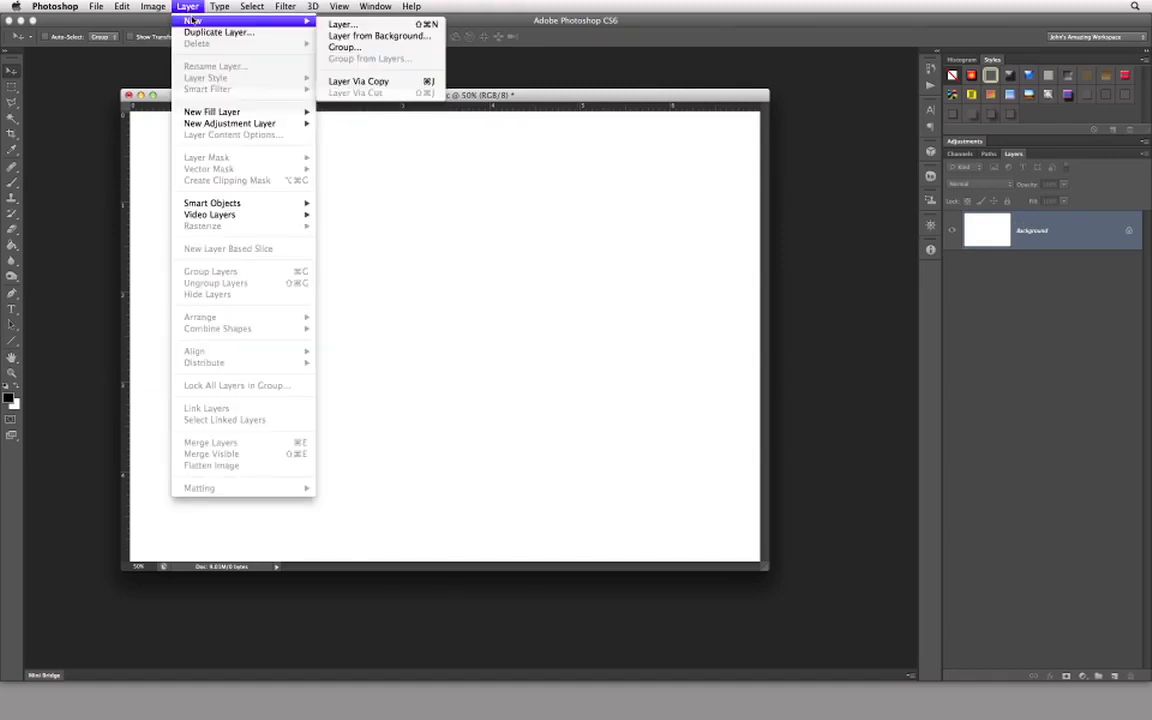
click(406, 26)
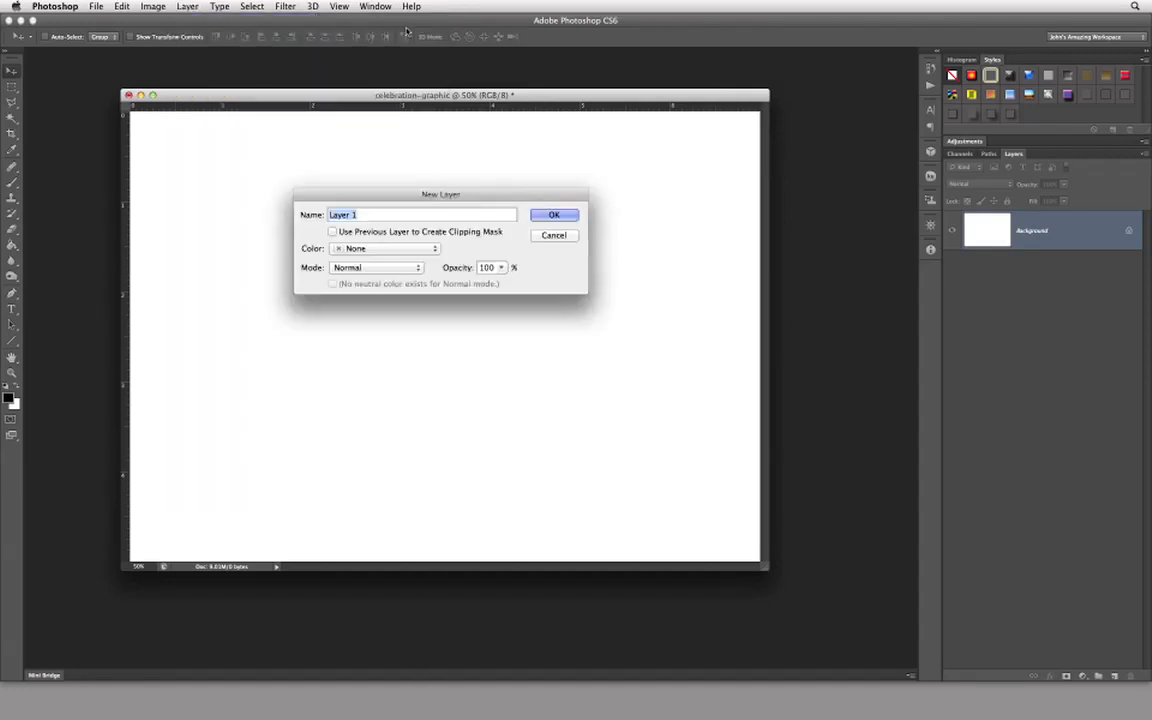
text(paint swirls)
key(Return)
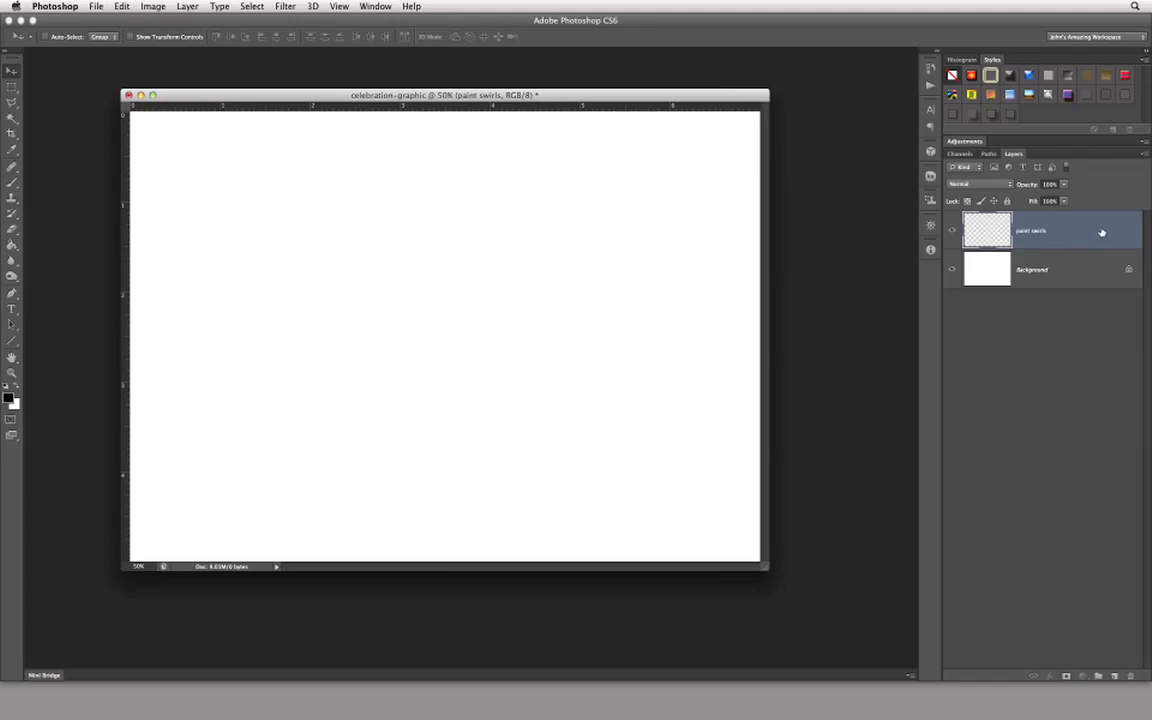
drag(1102, 233, 1113, 678)
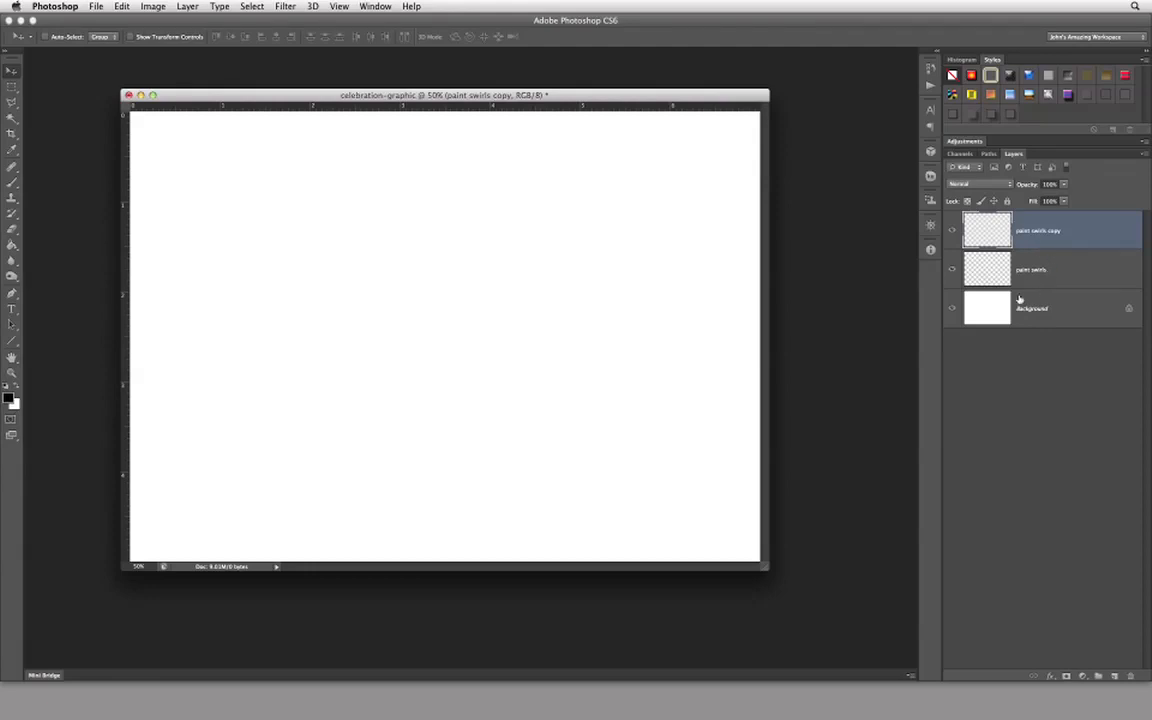
mouse_move(197, 21)
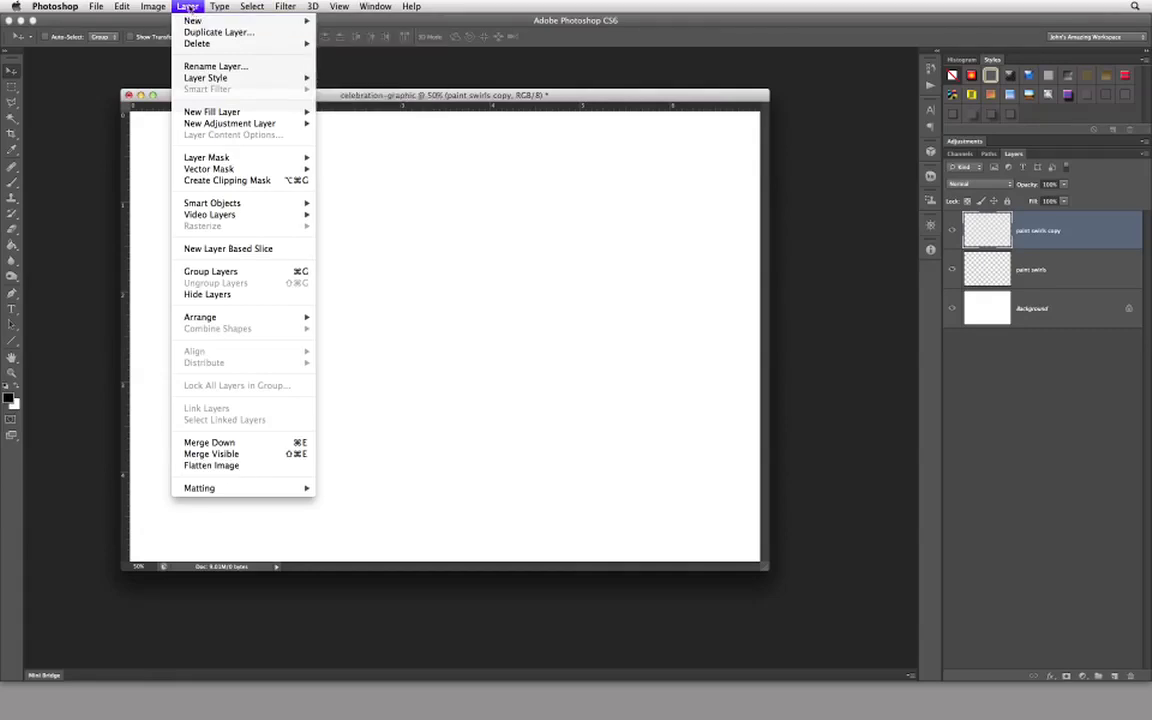
click(174, 8)
click(1145, 153)
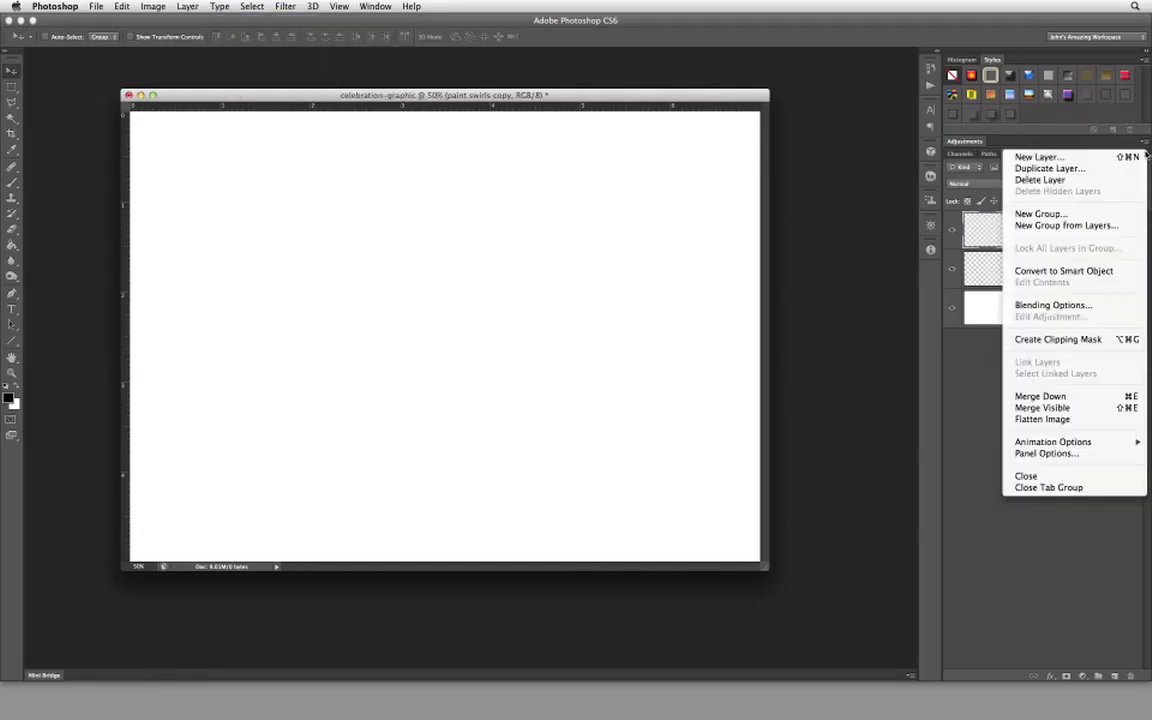
click(1122, 145)
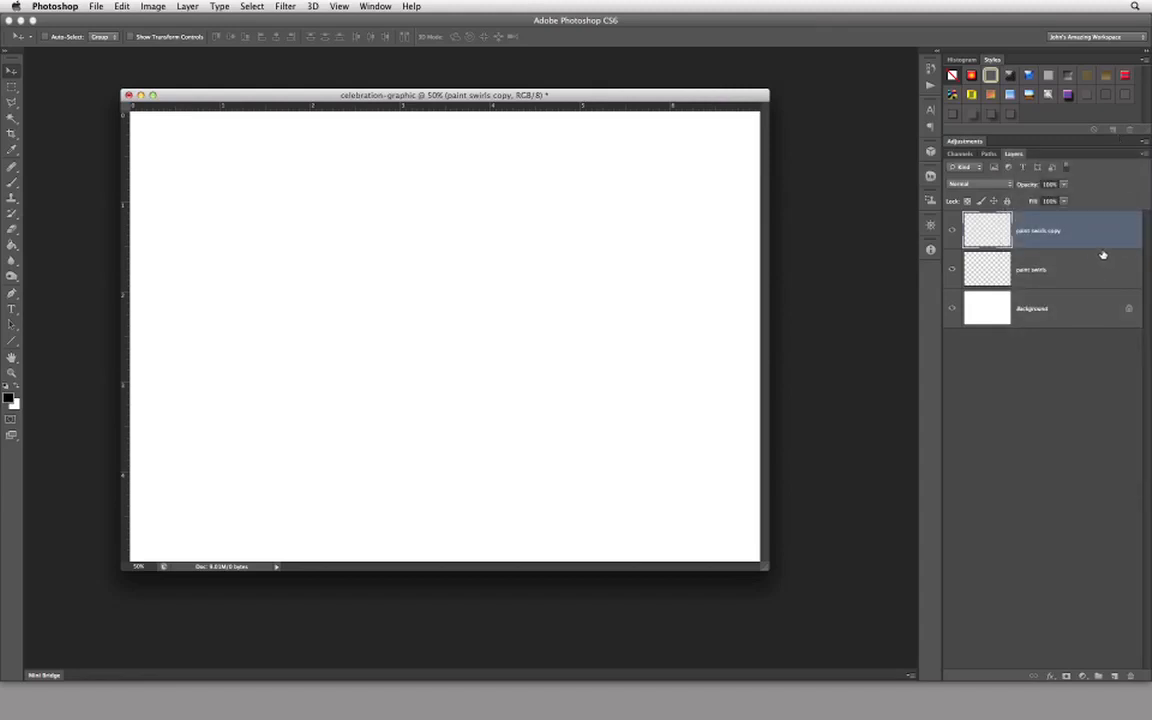
- Add a new empty layer above the paint swirls copy layer and name it "blank layer"
click(1115, 677)
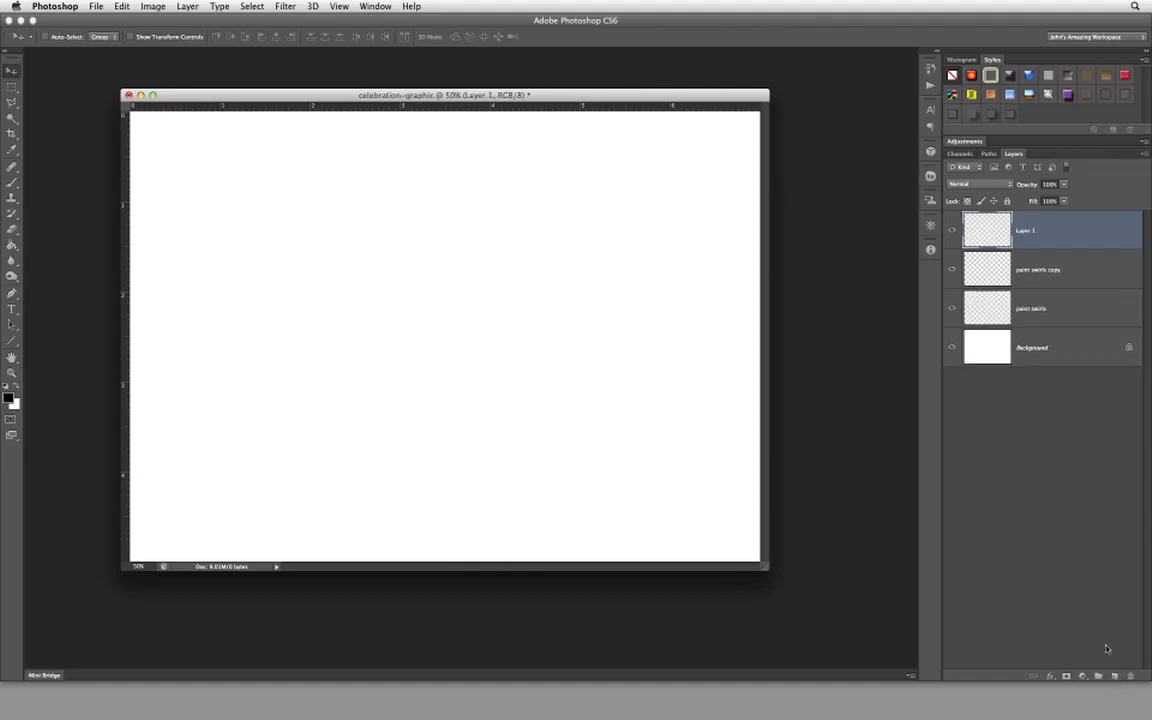
double_click(1026, 231)
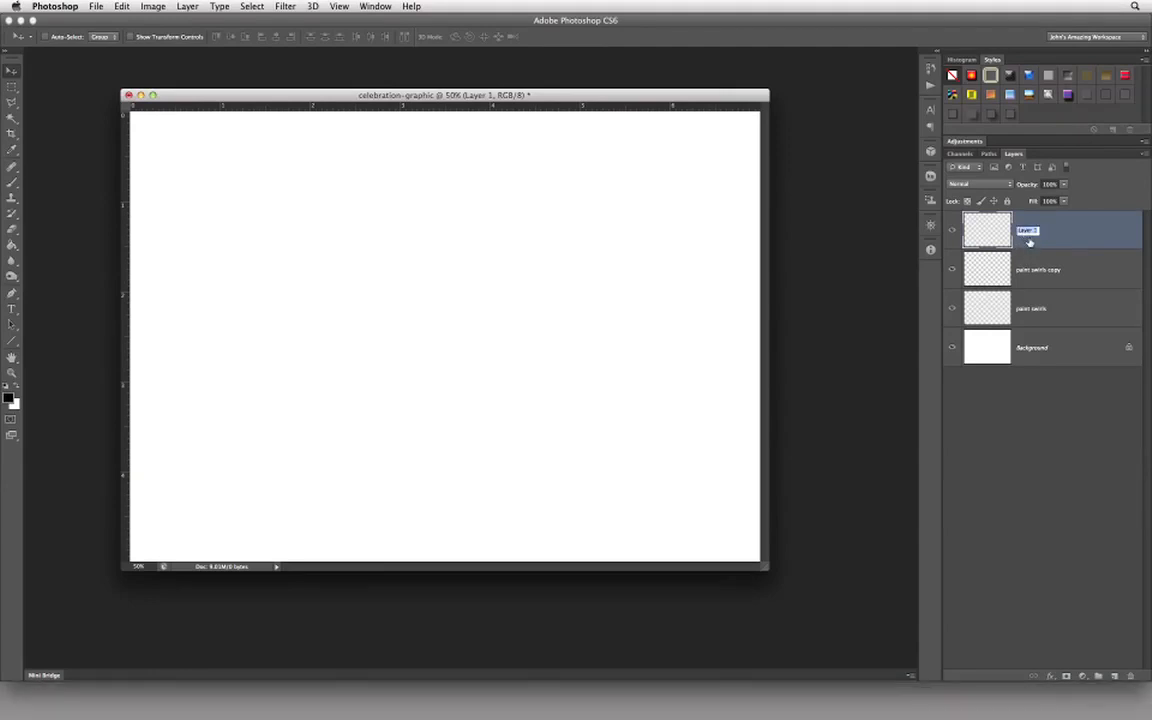
text(blank layer)
key(Return)
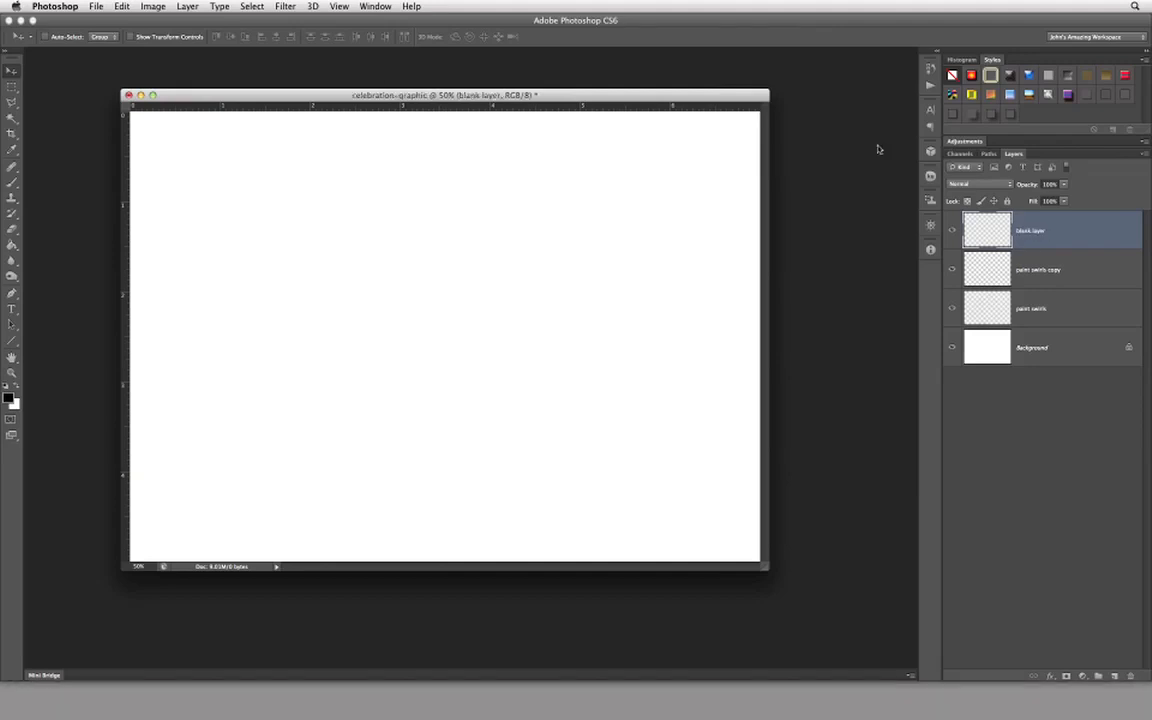
- Rename the paint swirls copy layer as "paint swirls 2"
double_click(1041, 270)
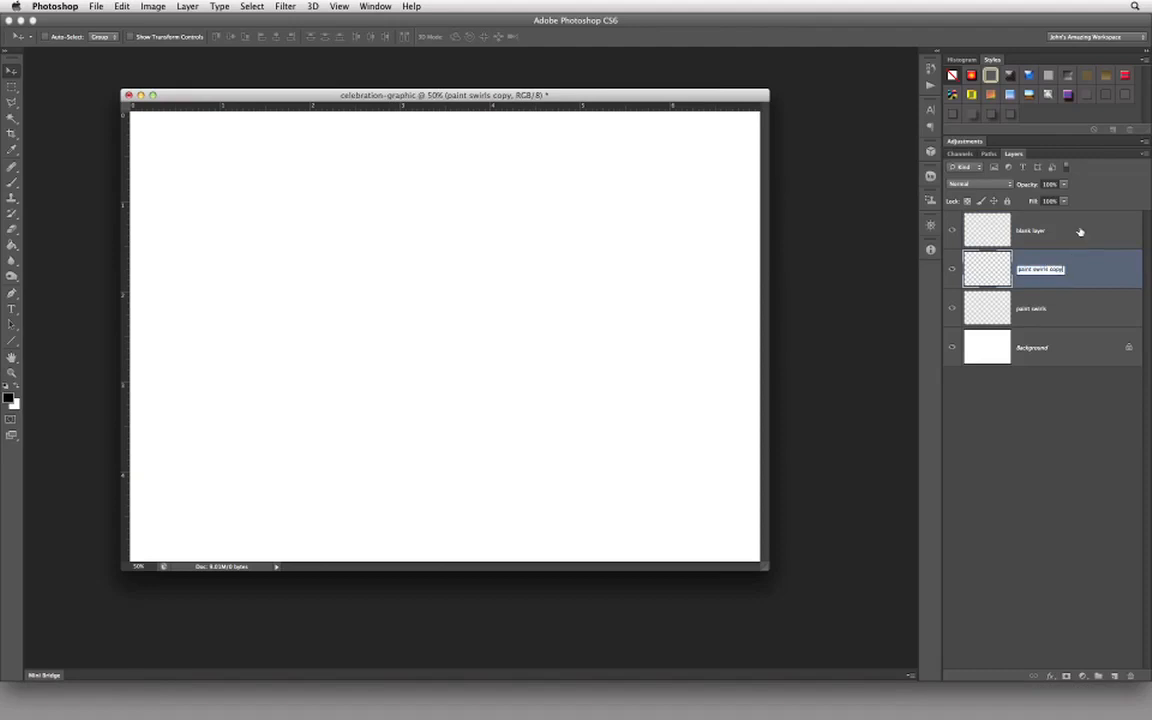
key(BackSpace)
key(BackSpace)
key(BackSpace)
key(BackSpace)
key(BackSpace)
text(2)
key(Return)
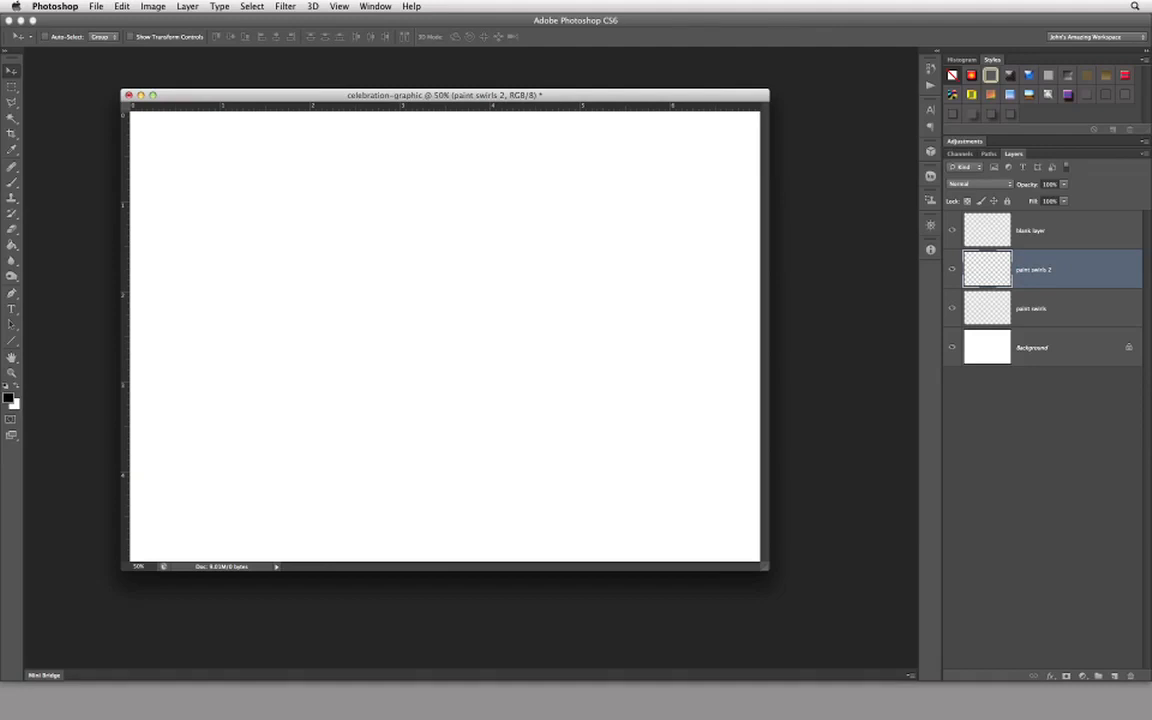
- Delete the paint swirls 2, paint swirls and blank layer layers one after another, keeping the Background layer
right_click(1104, 270)
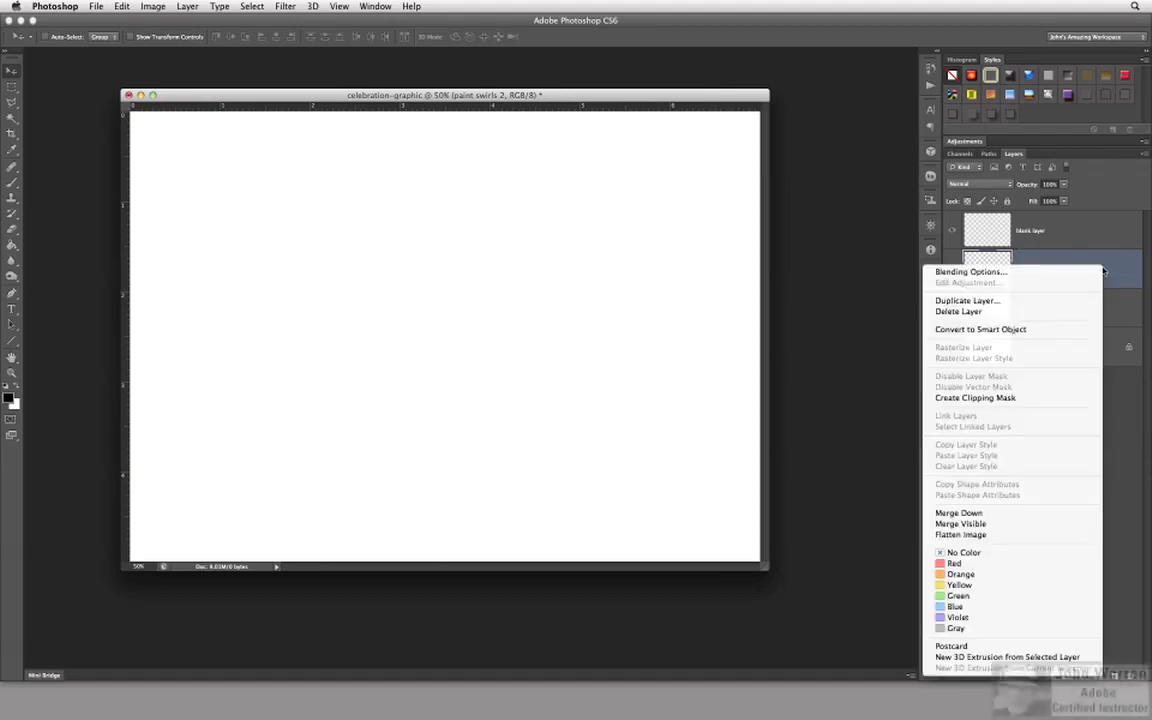
click(1050, 311)
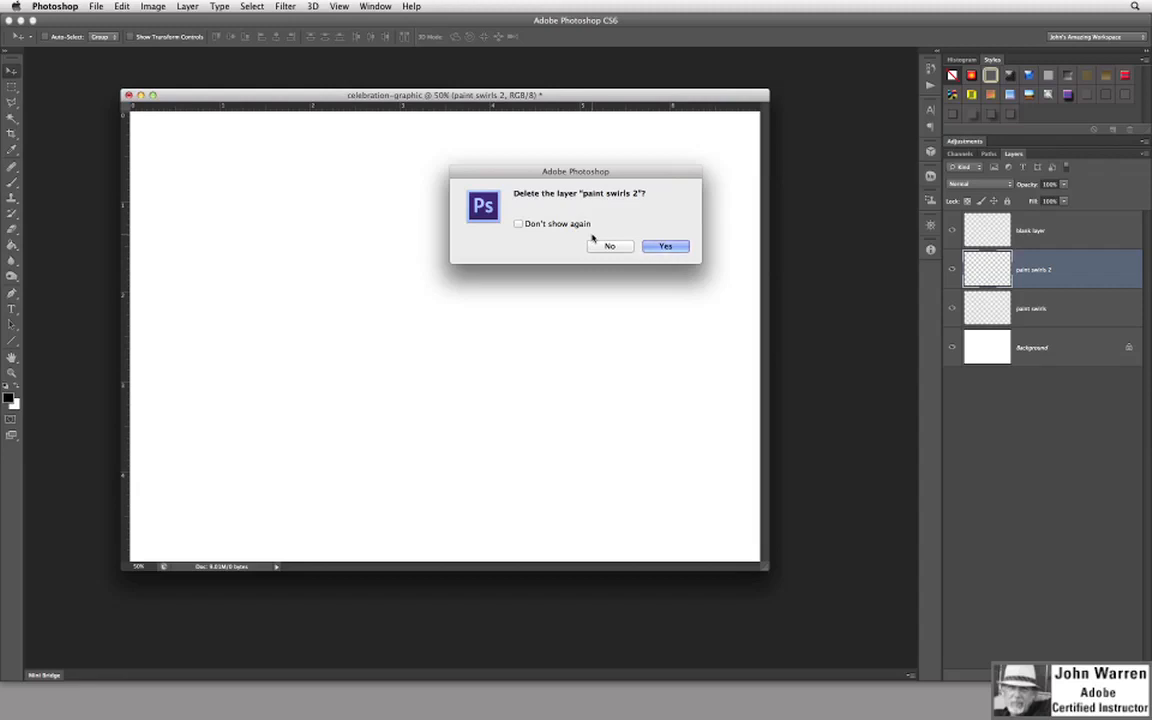
click(666, 247)
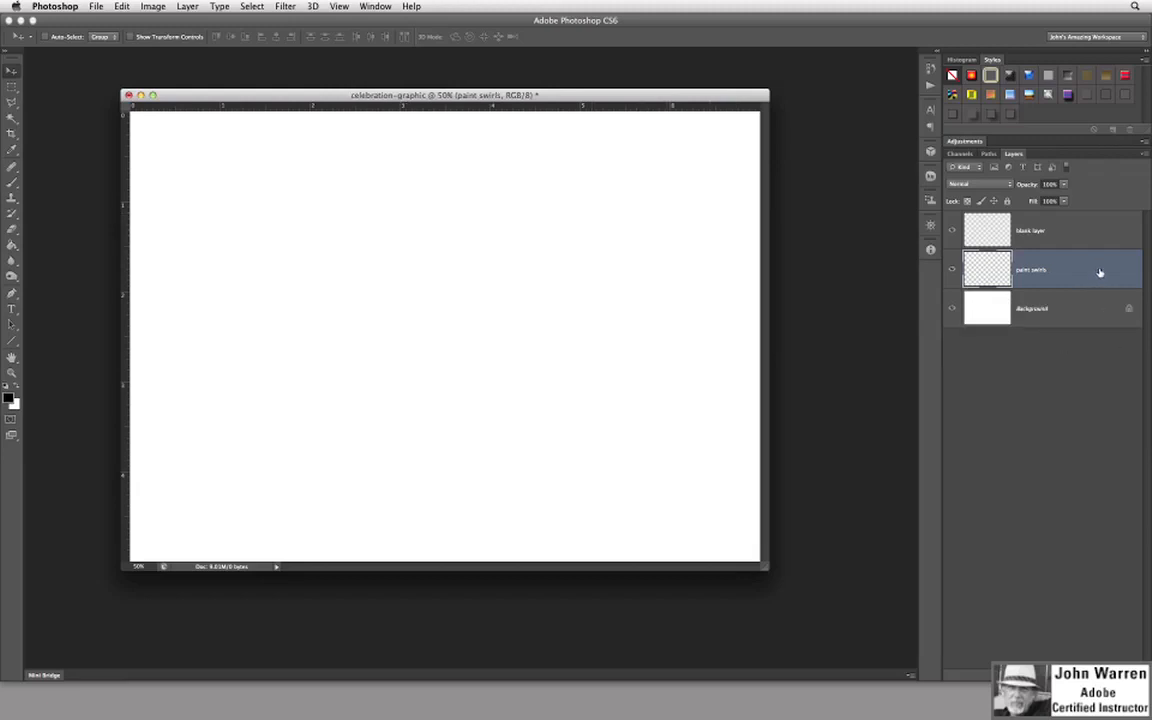
mouse_move(1093, 273)
mouse_down()
mouse_move(1102, 663)
mouse_move(1129, 676)
mouse_up()
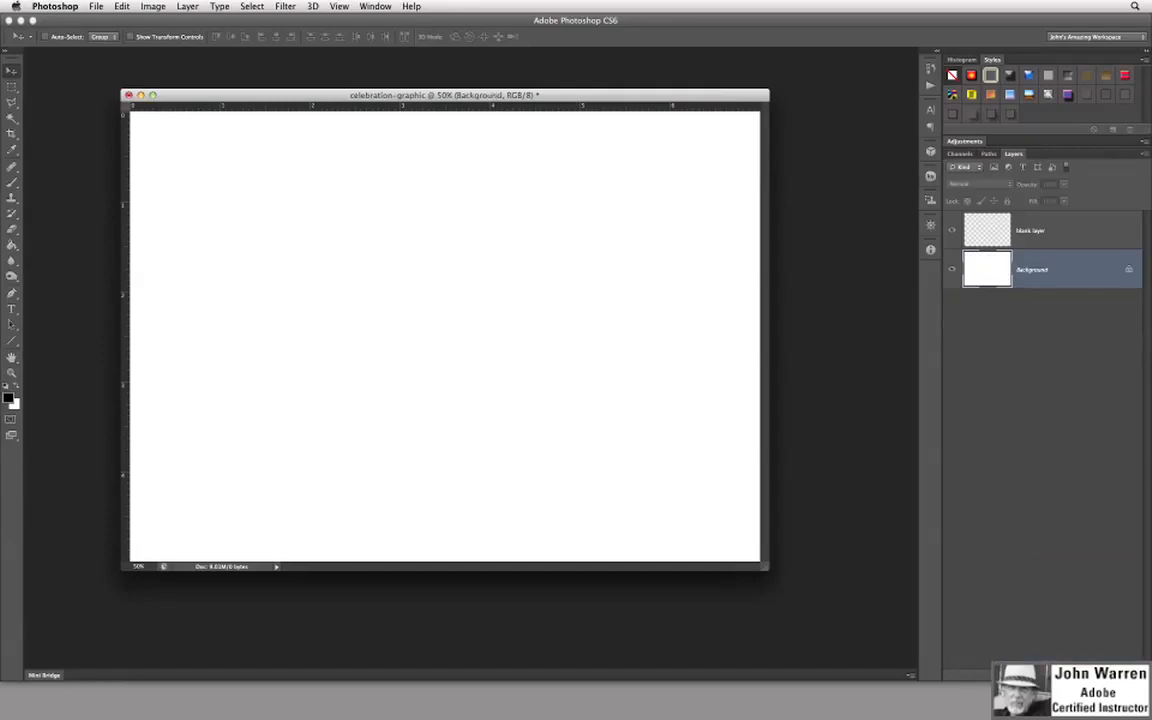
click(1100, 240)
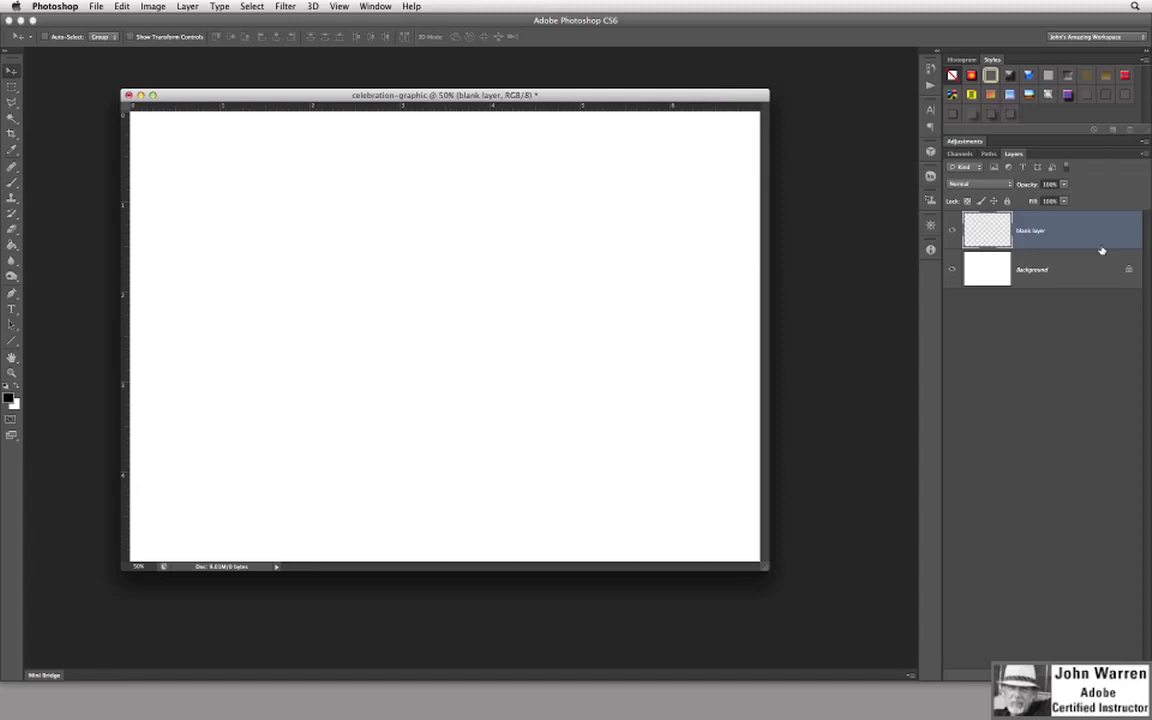
key(Delete)
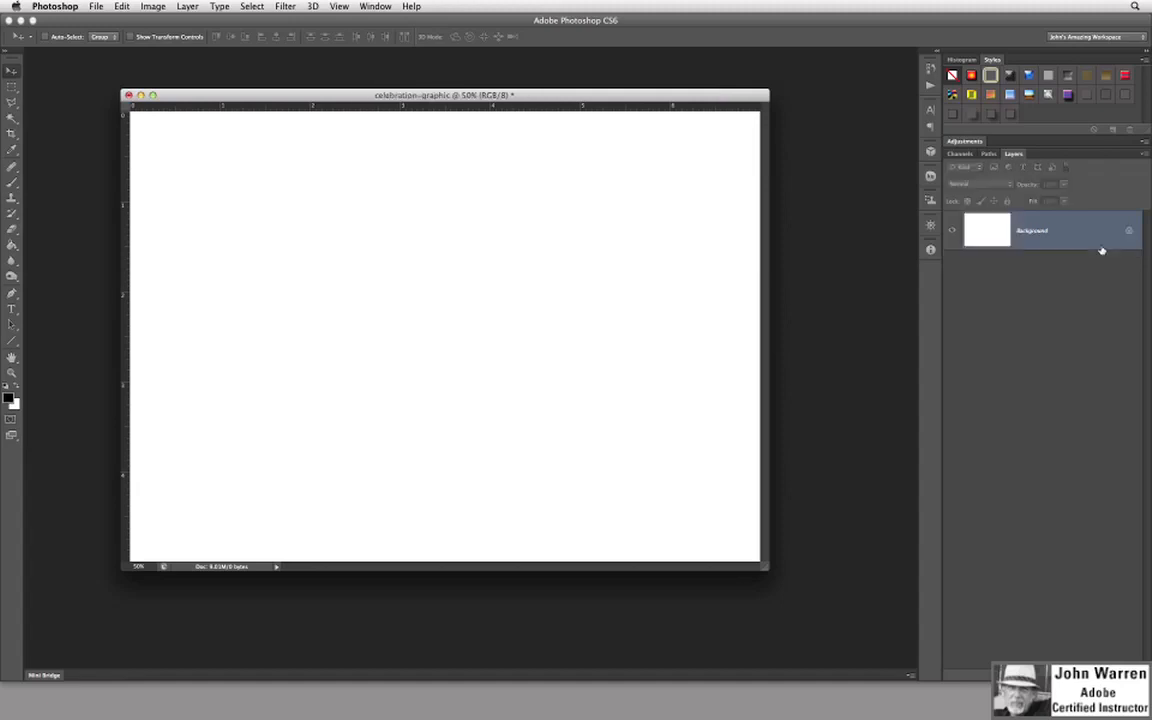